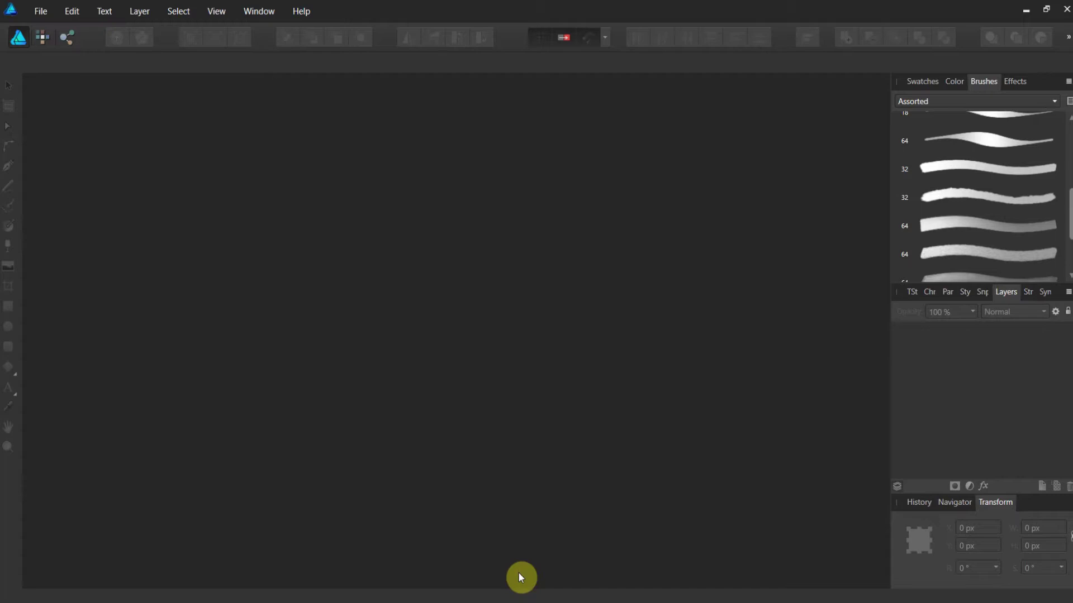
Start a new 2048 × 2048 px document at 300 DPI.
{"action": "left_click", "coordinate": [49, 14]}
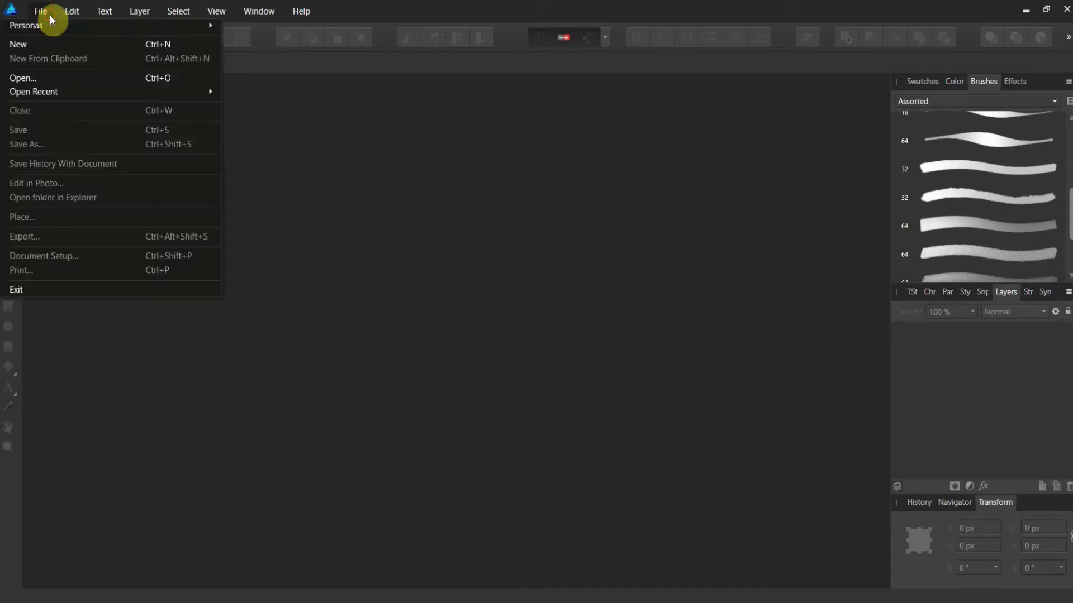
{"action": "left_click", "coordinate": [49, 45]}
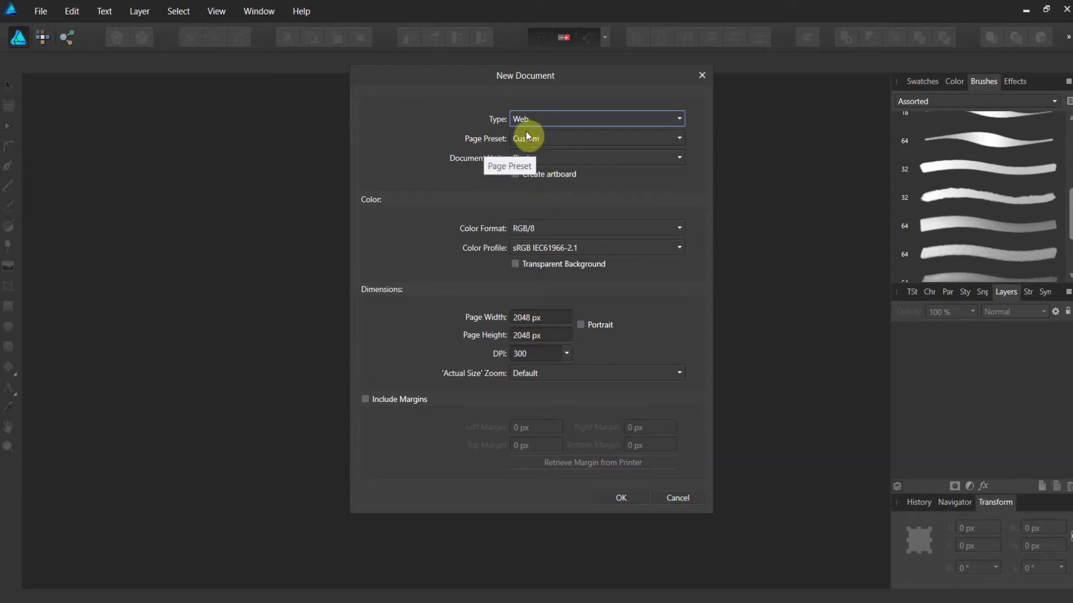
{"action": "left_click", "coordinate": [622, 505]}
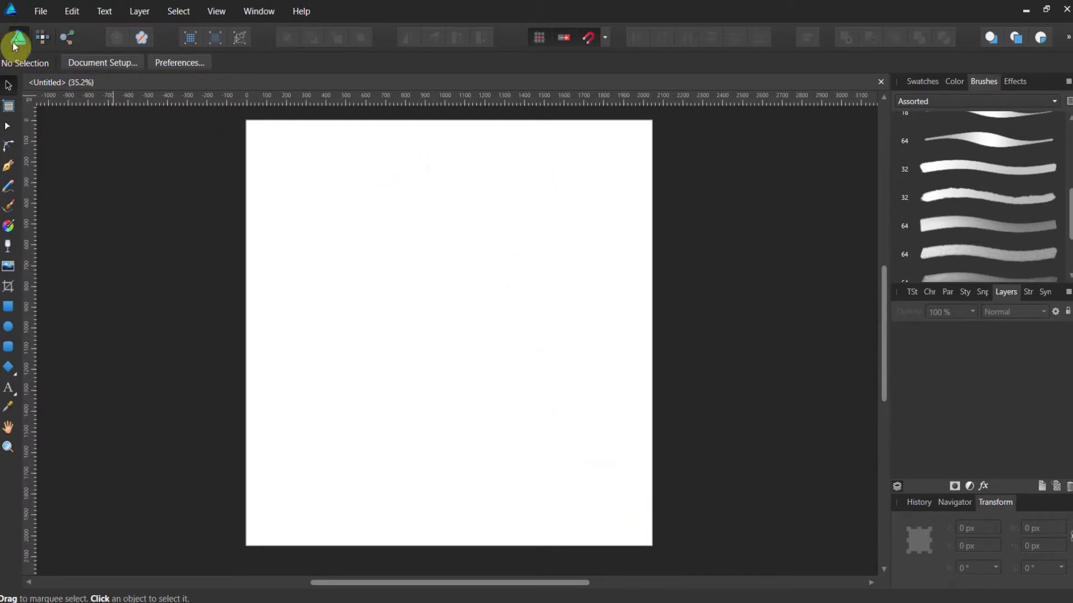
Place the africa-african-animal-ass-57460 elephant photo, dragging it out from the page's top-left corner.
{"action": "left_click", "coordinate": [39, 13]}
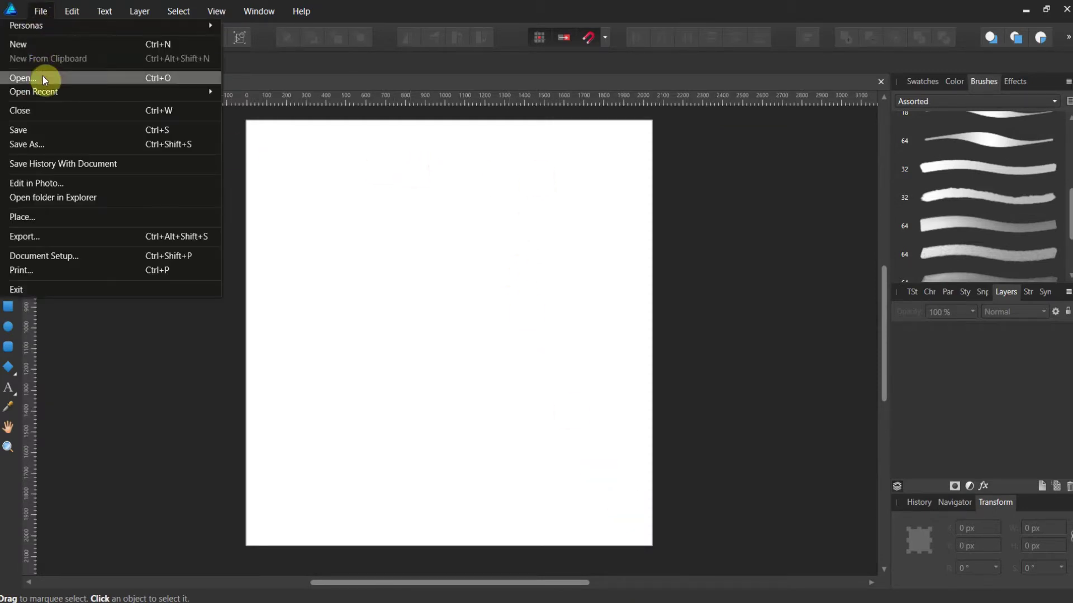
{"action": "left_click", "coordinate": [54, 217]}
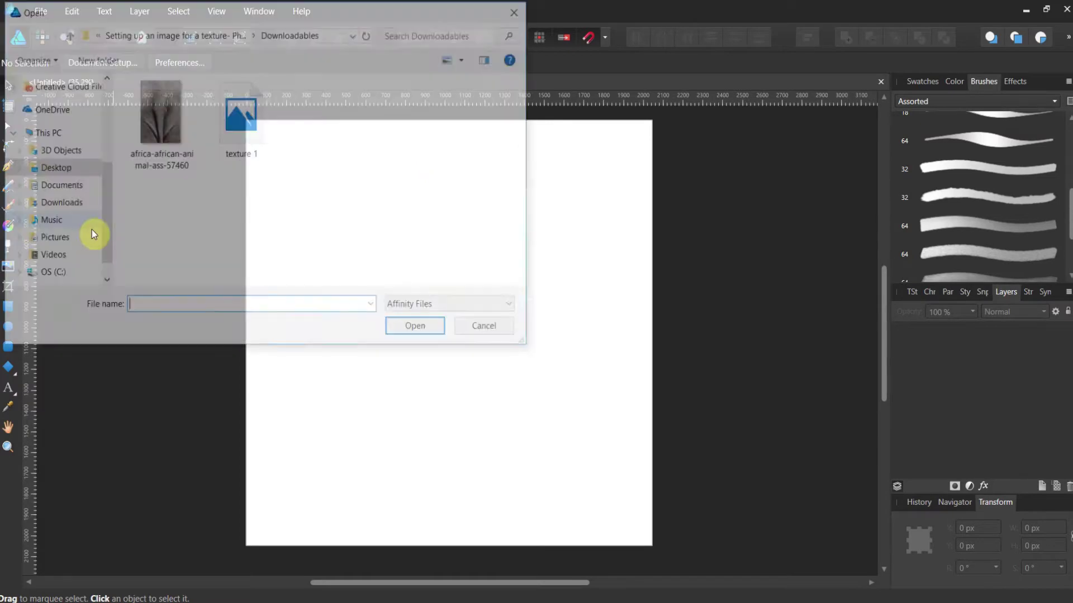
{"action": "left_click", "coordinate": [167, 128]}
{"action": "left_click", "coordinate": [414, 330]}
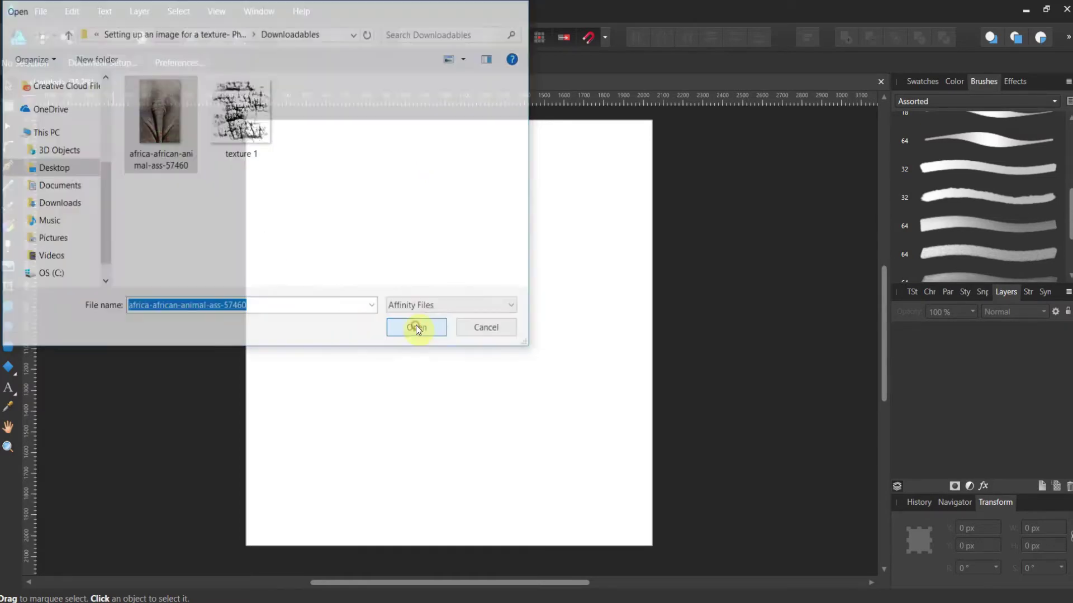
{"action": "left_click_drag", "start_coordinate": [248, 121], "coordinate": [634, 466]}
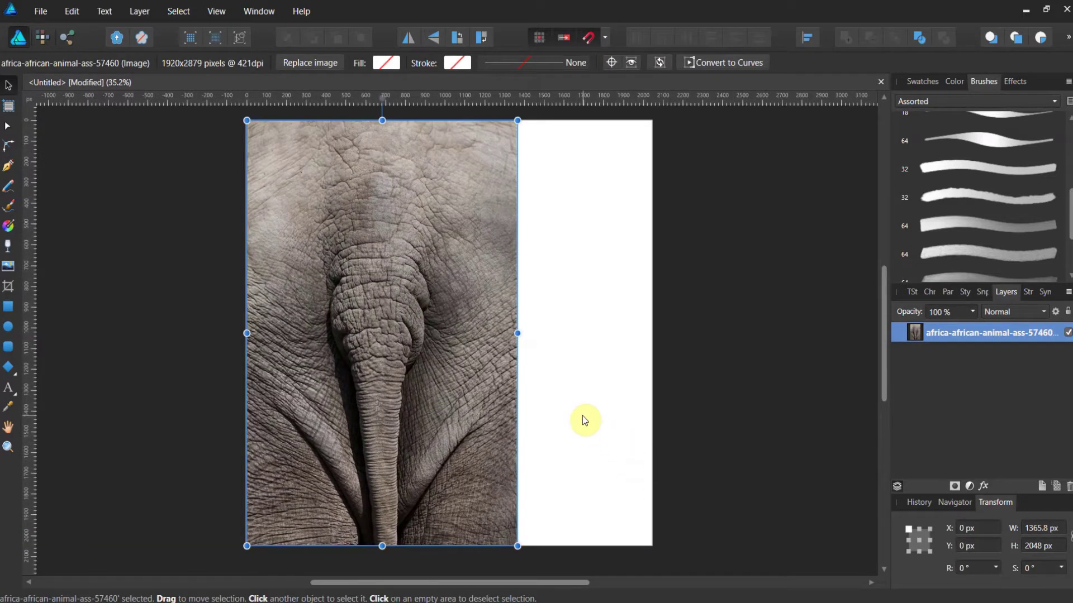
Crop the photo down to a small patch of wrinkled elephant skin.
{"action": "left_click", "coordinate": [11, 288]}
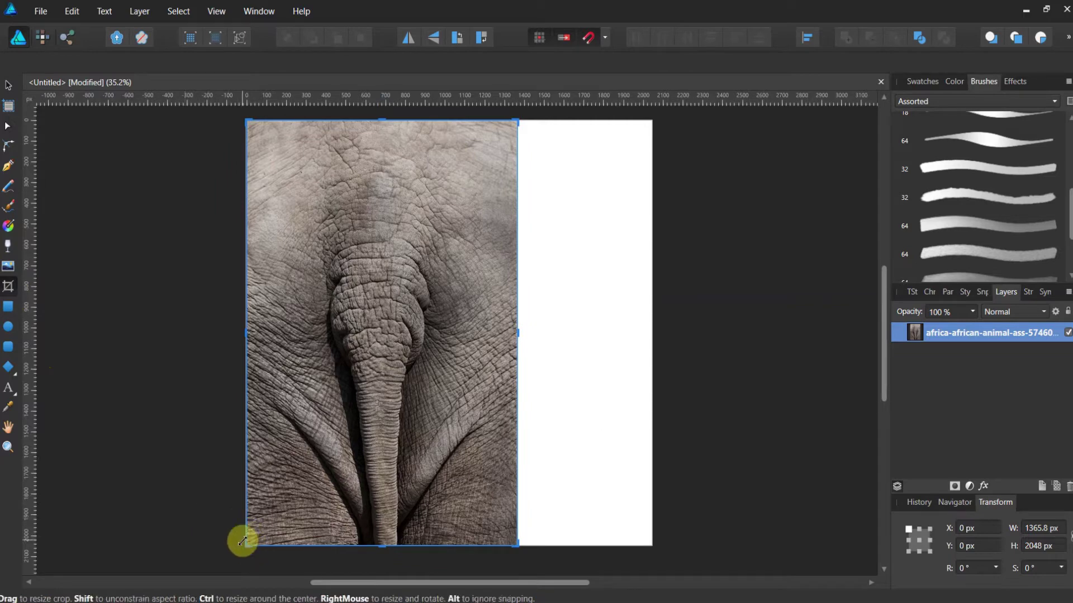
{"action": "left_click_drag", "start_coordinate": [245, 544], "coordinate": [280, 372]}
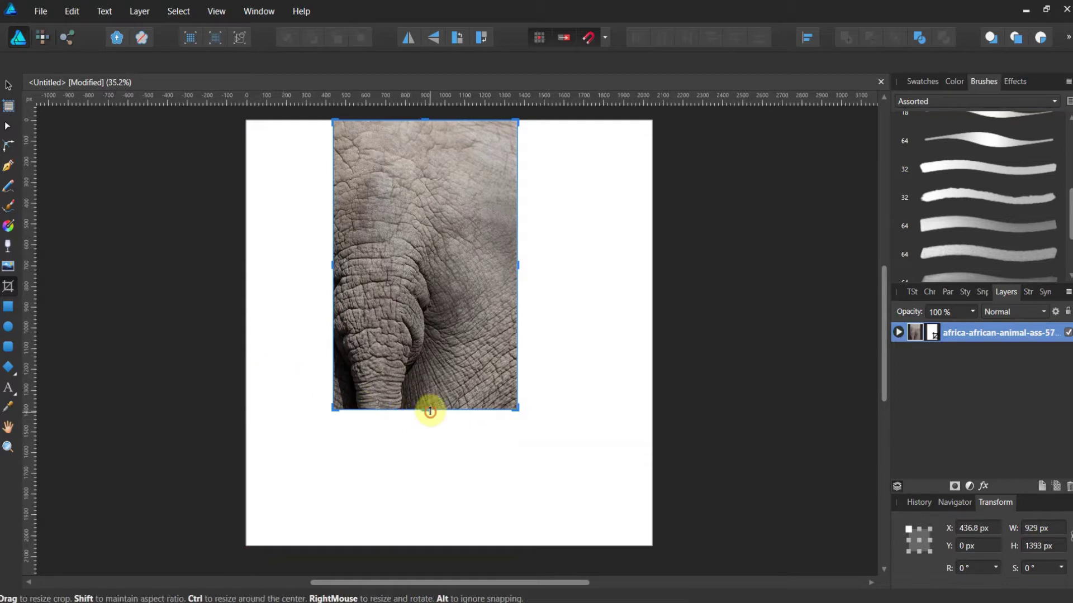
{"action": "left_click_drag", "start_coordinate": [429, 410], "coordinate": [436, 318]}
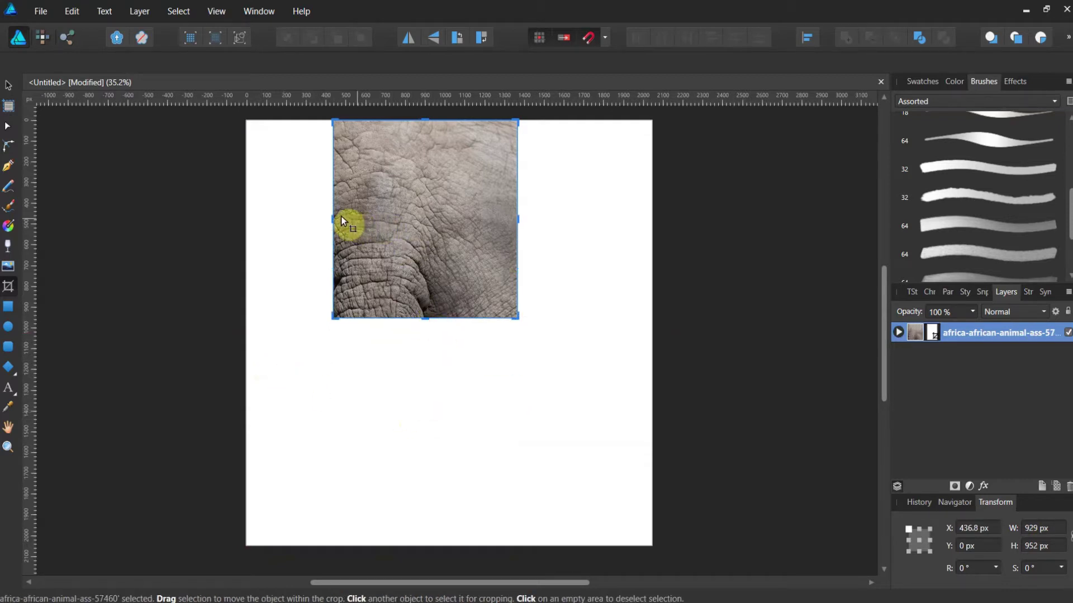
{"action": "left_click_drag", "start_coordinate": [333, 213], "coordinate": [342, 215]}
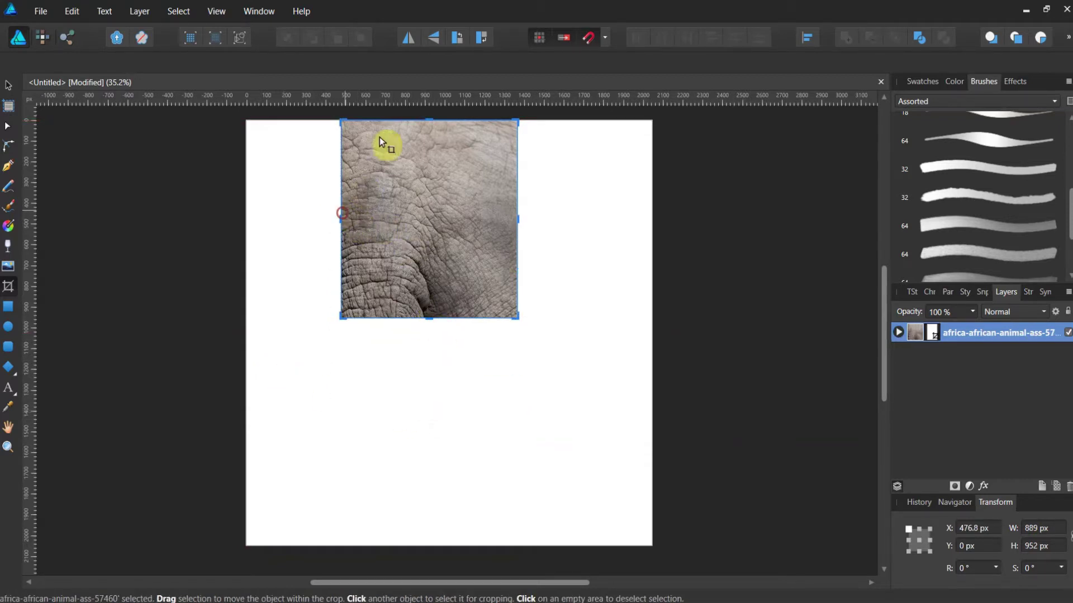
{"action": "left_click", "coordinate": [425, 115]}
{"action": "left_click", "coordinate": [423, 126]}
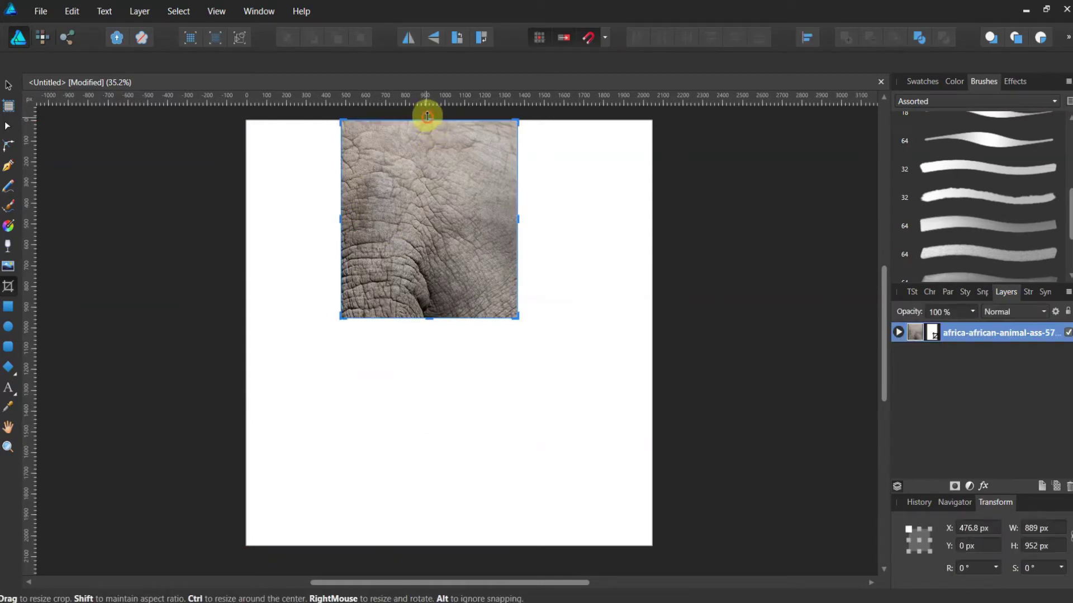
{"action": "left_click_drag", "start_coordinate": [426, 118], "coordinate": [398, 244]}
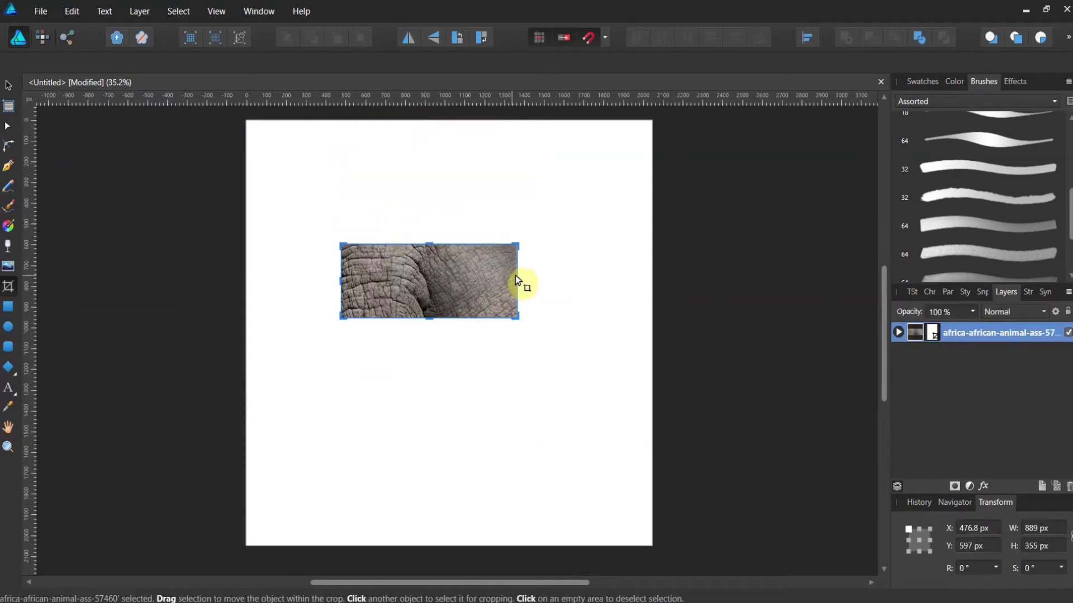
{"action": "left_click_drag", "start_coordinate": [519, 278], "coordinate": [419, 283]}
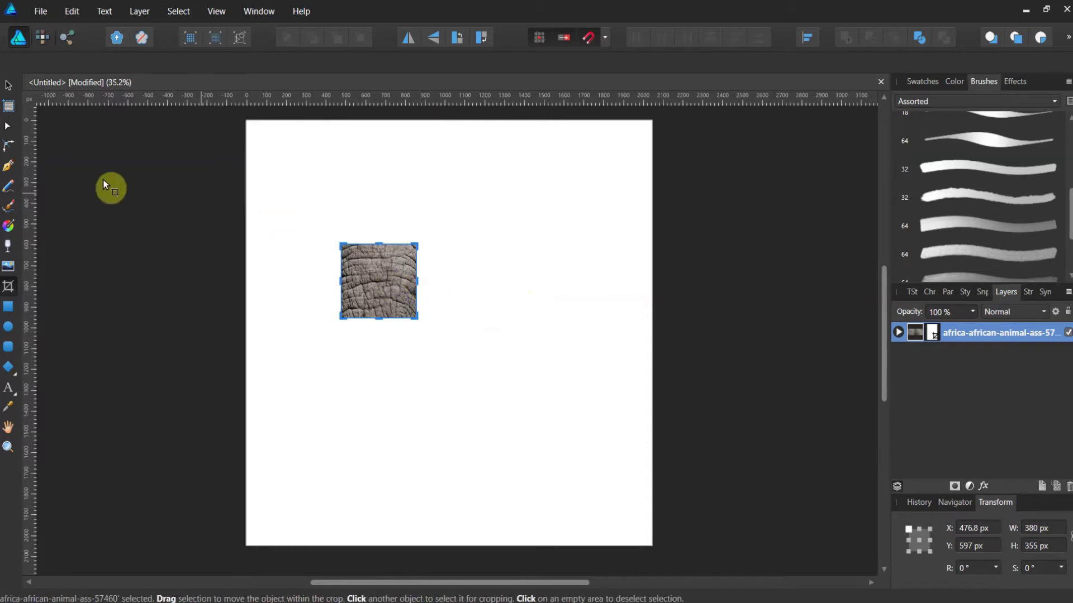
Move the cropped patch to the top-left and stretch it to fill the 2048 × 2048 page.
{"action": "left_click", "coordinate": [7, 81]}
{"action": "left_click_drag", "start_coordinate": [351, 301], "coordinate": [267, 171]}
{"action": "left_click_drag", "start_coordinate": [321, 194], "coordinate": [652, 518]}
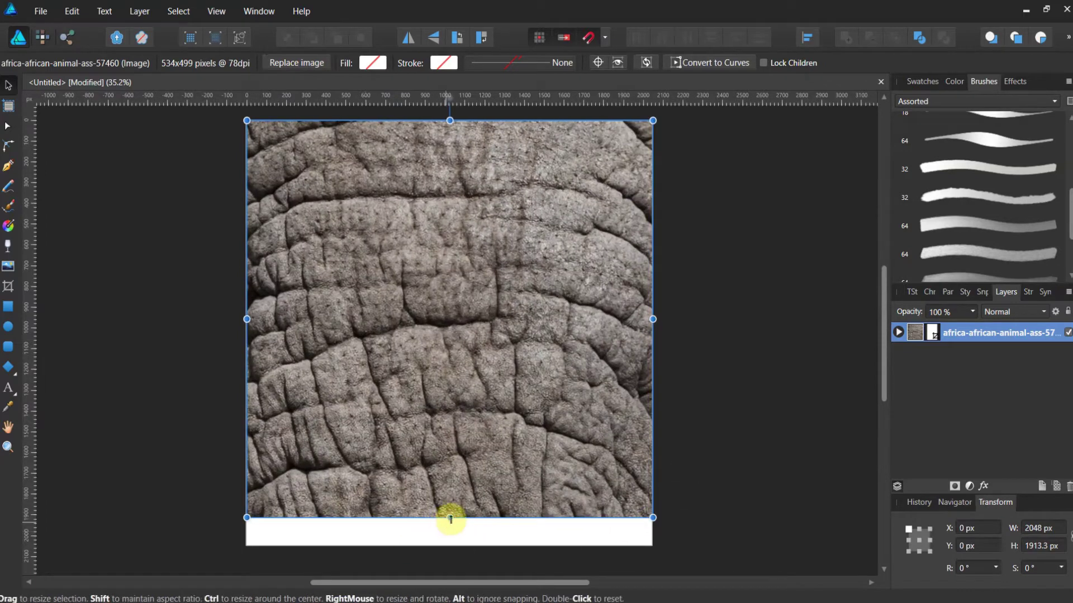
{"action": "left_click_drag", "start_coordinate": [449, 518], "coordinate": [456, 543]}
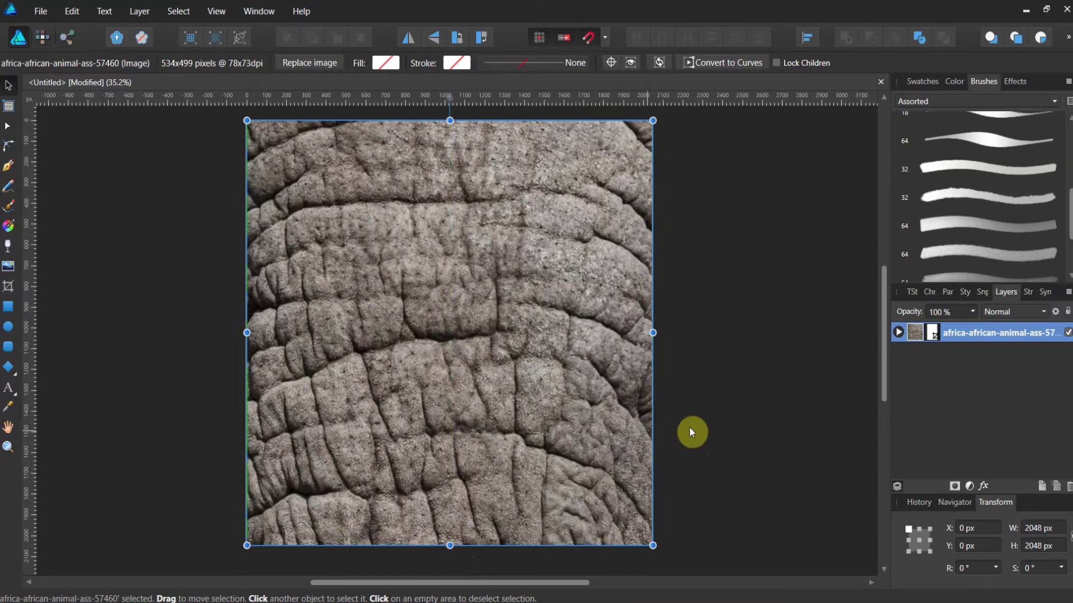
{"action": "left_click", "coordinate": [735, 436]}
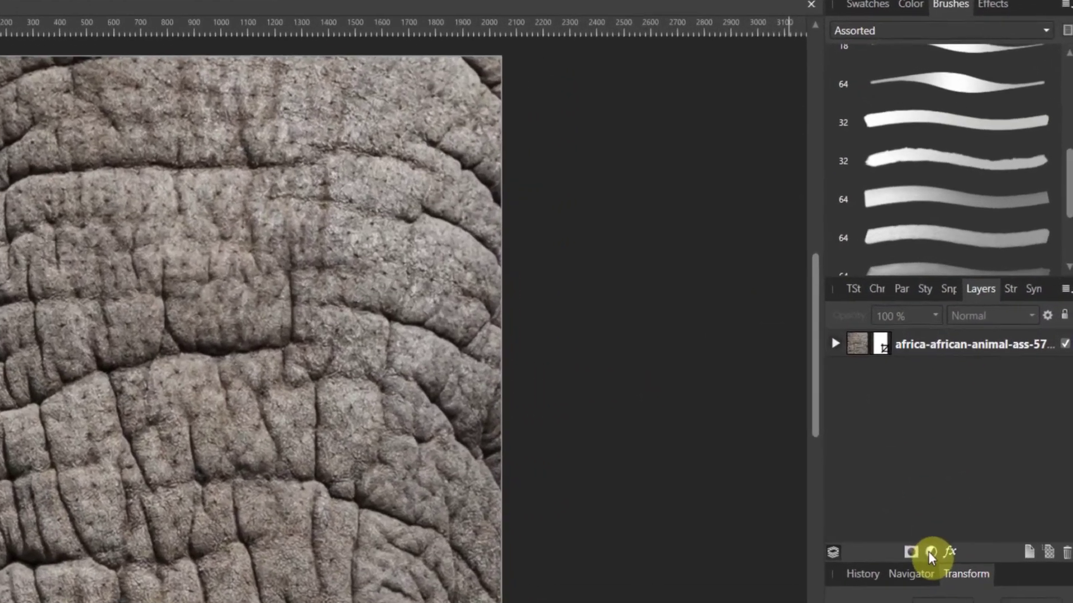
Add a Black and White adjustment with Red at -176 % and Yellow at -144 %.
{"action": "left_click", "coordinate": [970, 487]}
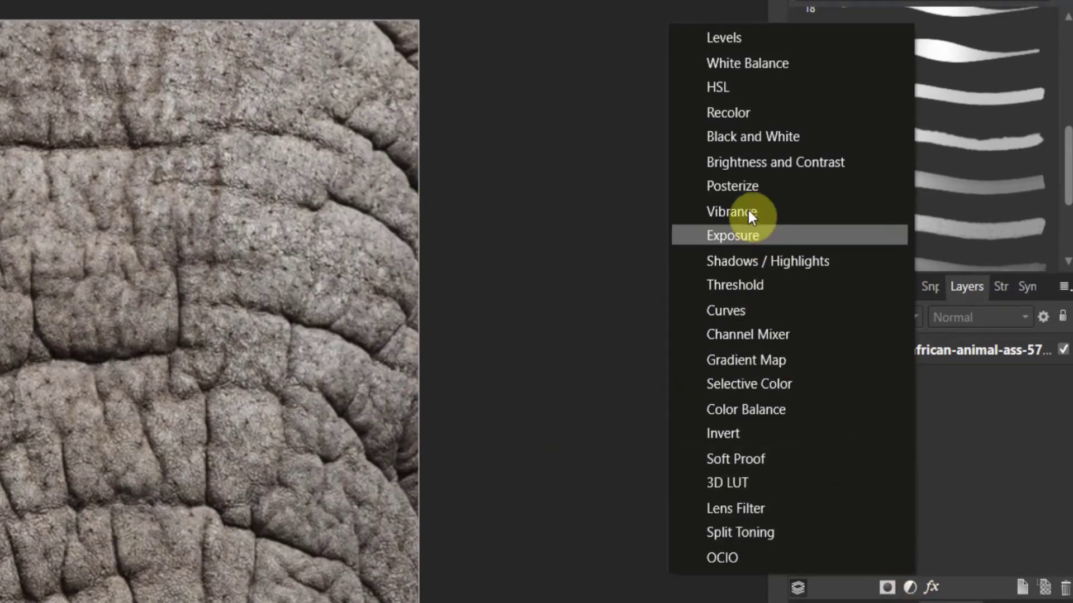
{"action": "left_click", "coordinate": [743, 139]}
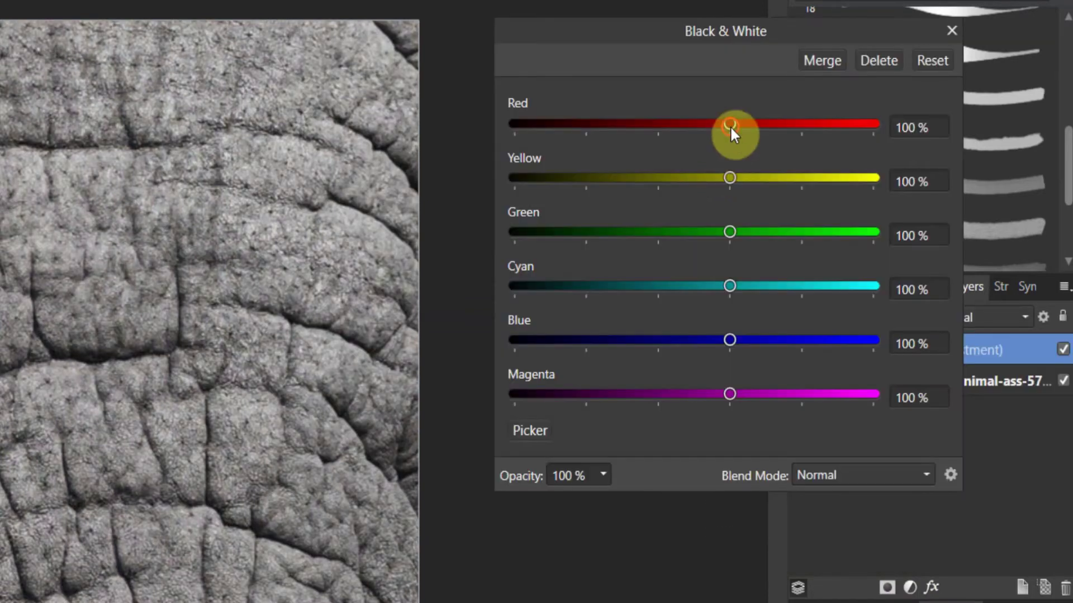
{"action": "left_click_drag", "start_coordinate": [729, 124], "coordinate": [531, 130]}
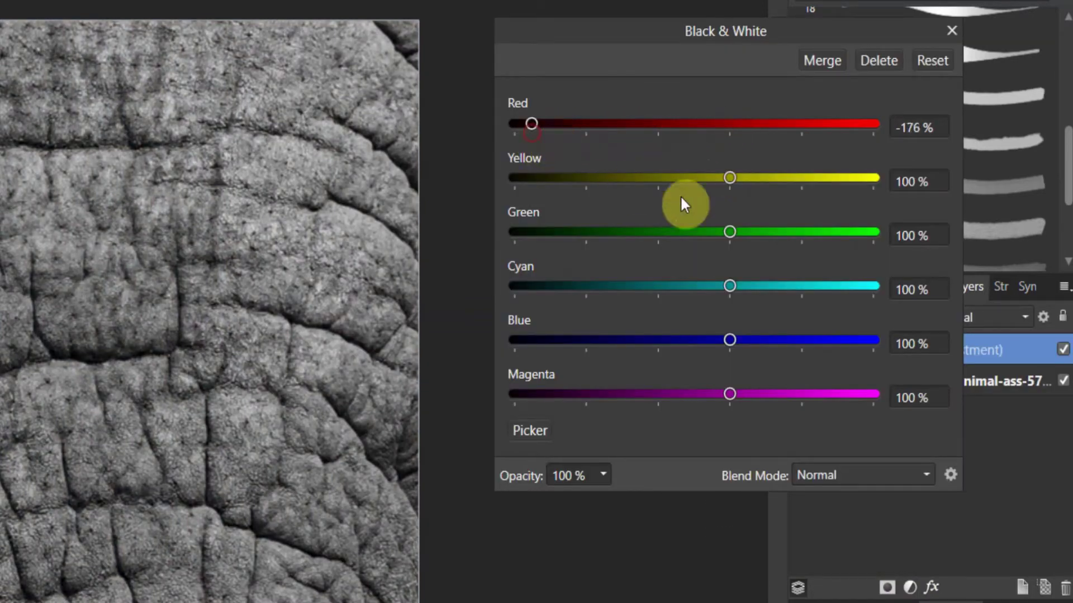
{"action": "left_click_drag", "start_coordinate": [736, 177], "coordinate": [554, 185]}
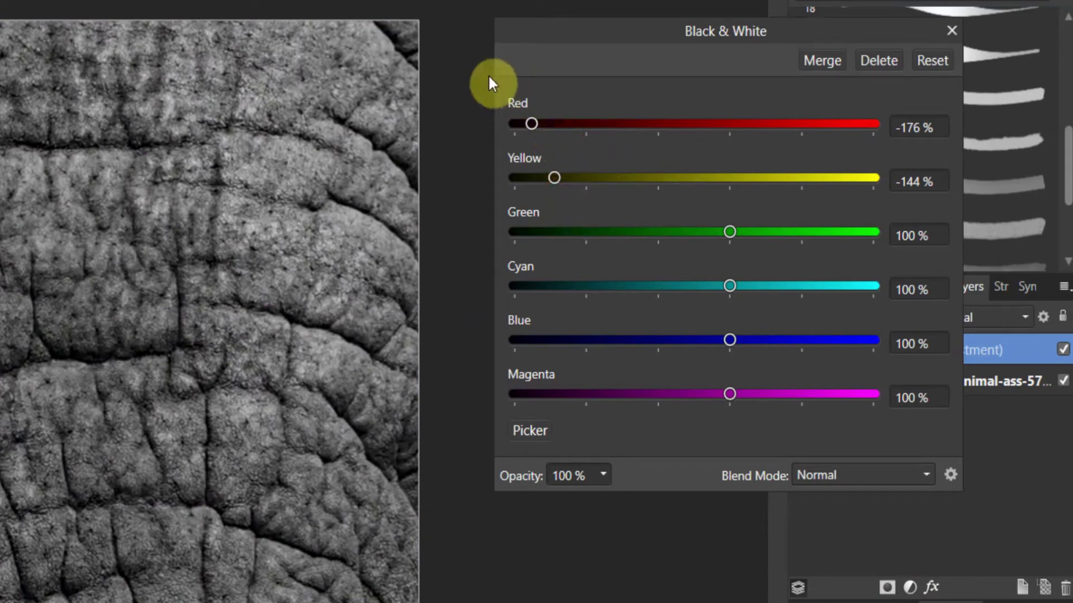
Group the photo with its Black & White adjustment and rasterize the group into one pixel layer.
{"action": "left_click", "coordinate": [951, 31]}
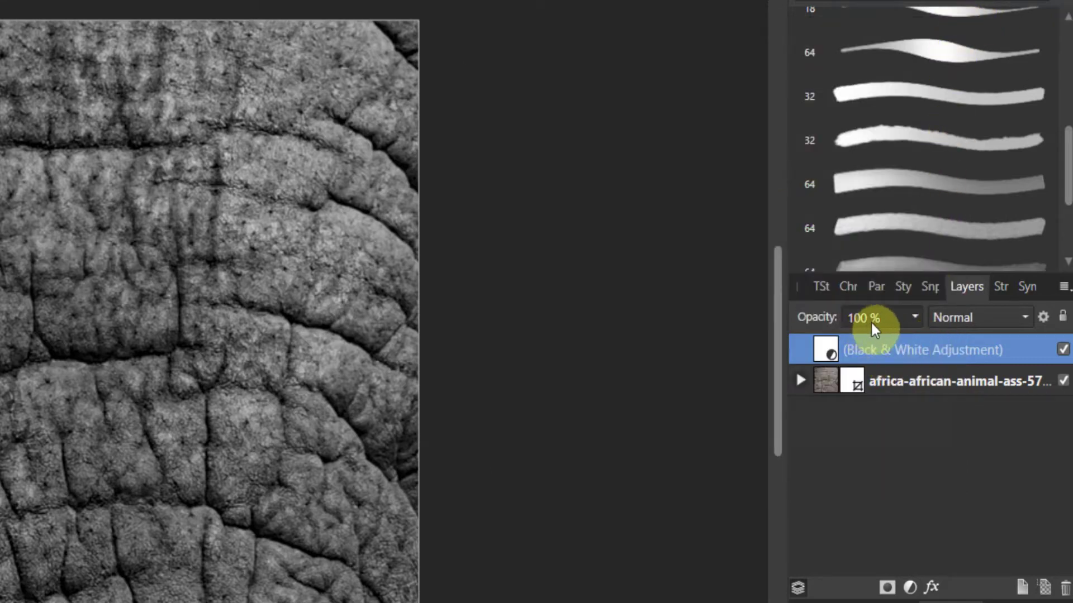
{"action": "left_click", "coordinate": [908, 378], "text": "shift"}
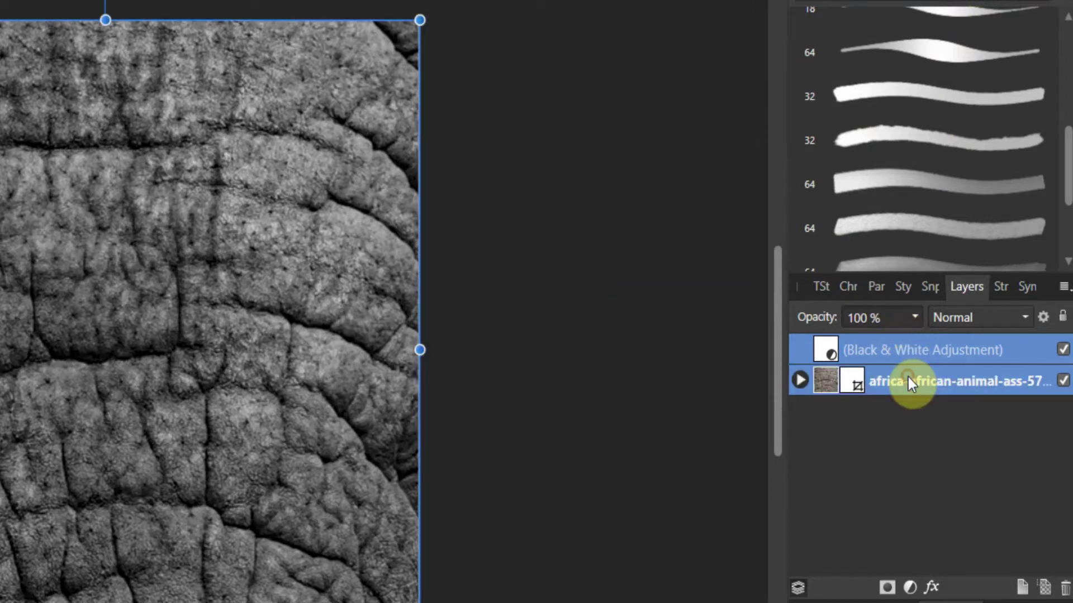
{"action": "right_click", "coordinate": [908, 379]}
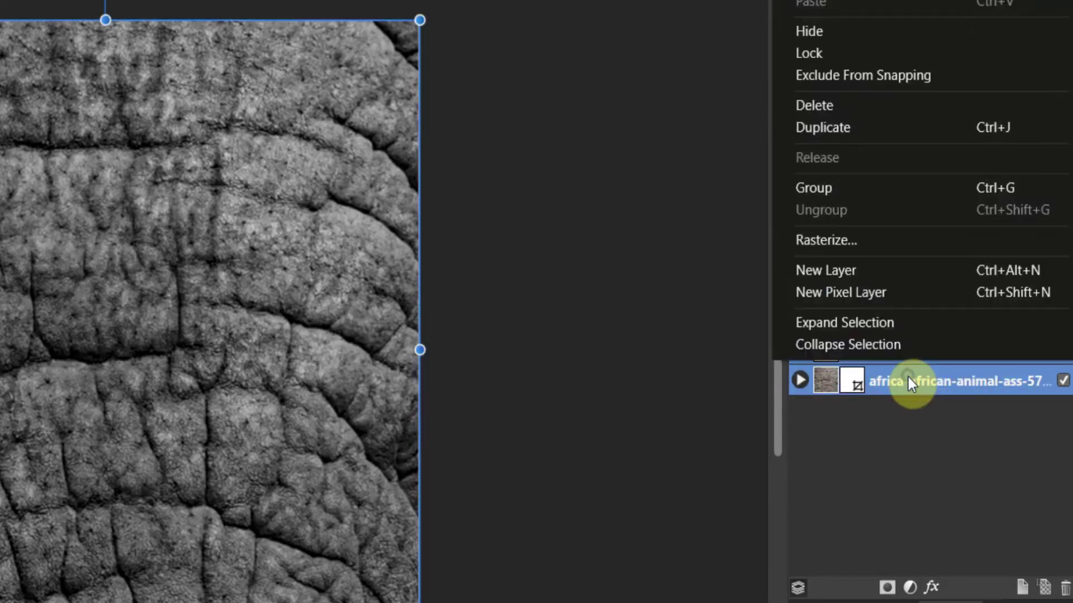
{"action": "left_click", "coordinate": [876, 241]}
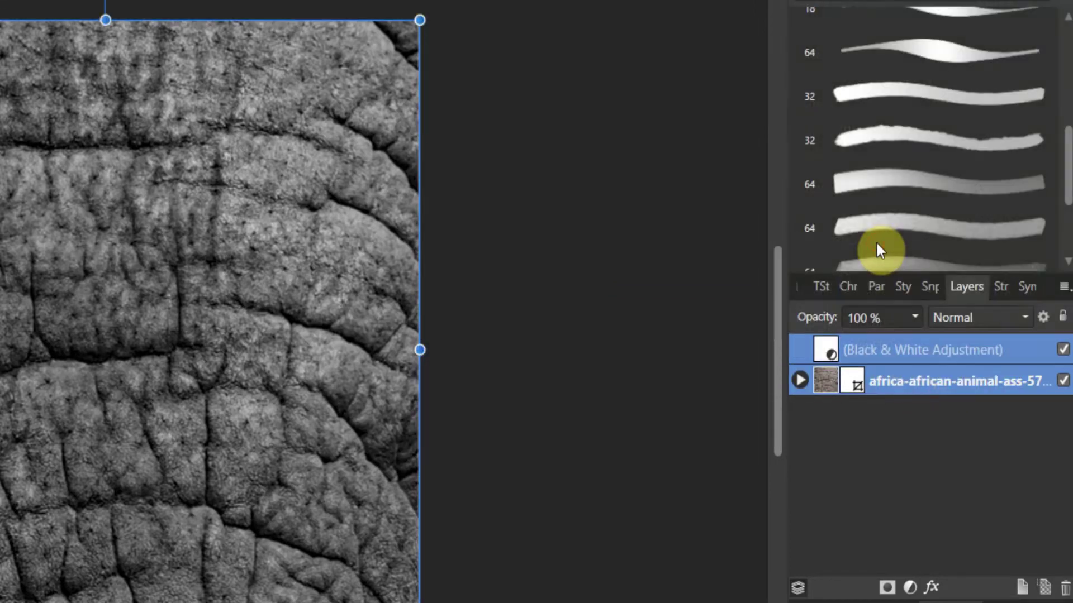
{"action": "right_click", "coordinate": [871, 345]}
{"action": "left_click", "coordinate": [860, 160]}
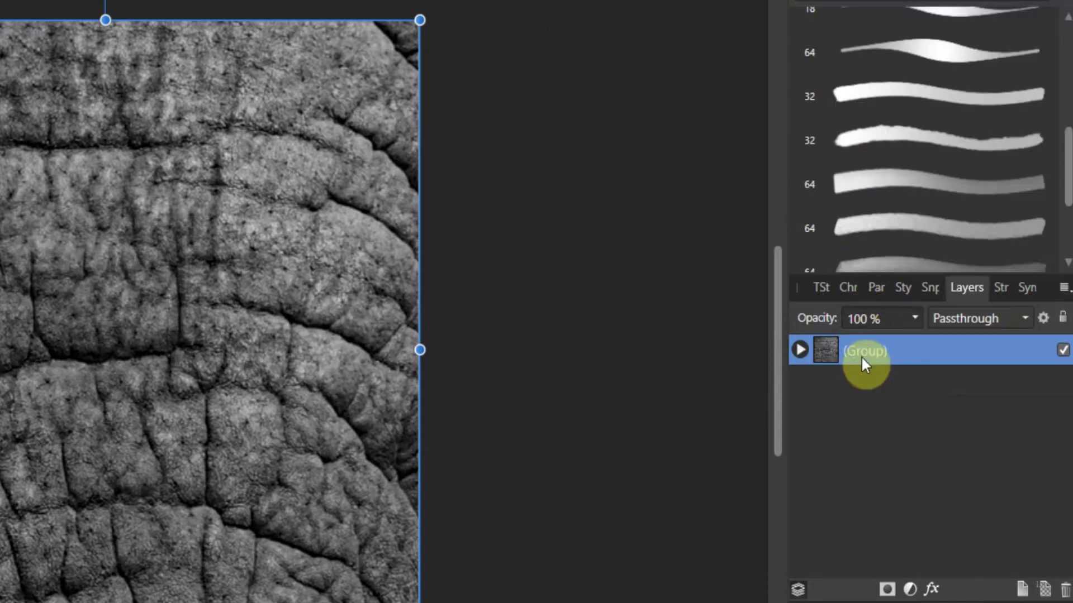
{"action": "right_click", "coordinate": [860, 356]}
{"action": "left_click", "coordinate": [851, 209]}
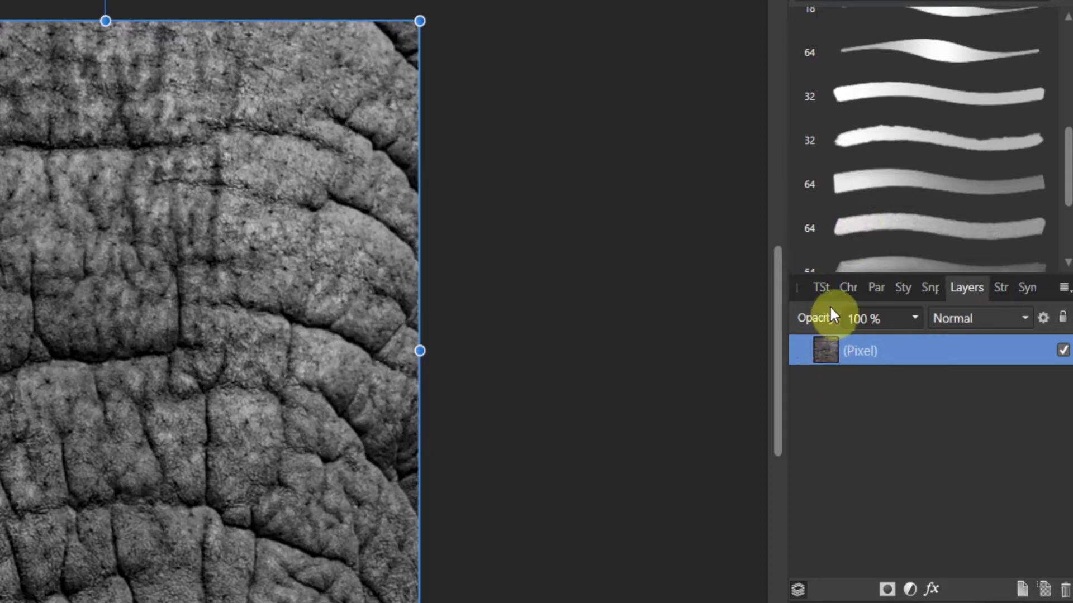
Add a Levels adjustment with Black Level 31 % and White Level 35 %.
{"action": "left_click", "coordinate": [911, 588]}
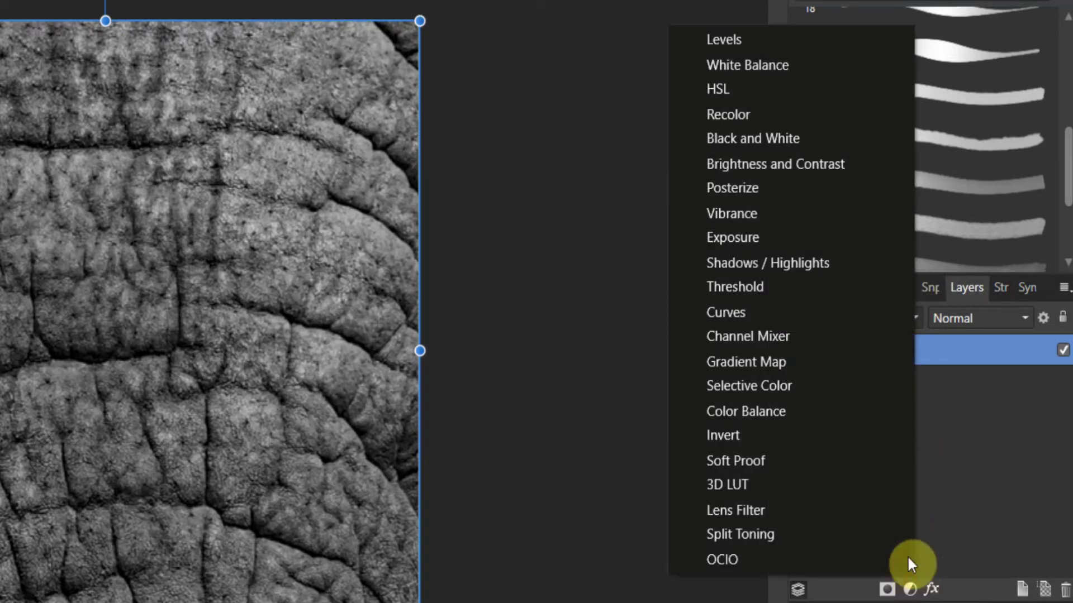
{"action": "left_click", "coordinate": [776, 40]}
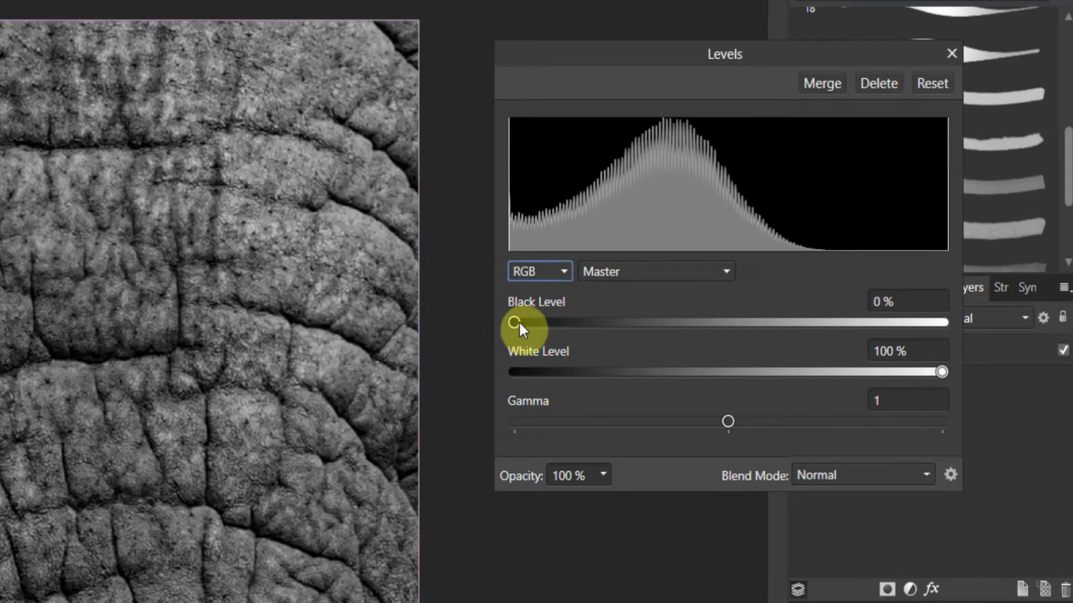
{"action": "left_click_drag", "start_coordinate": [514, 325], "coordinate": [658, 326]}
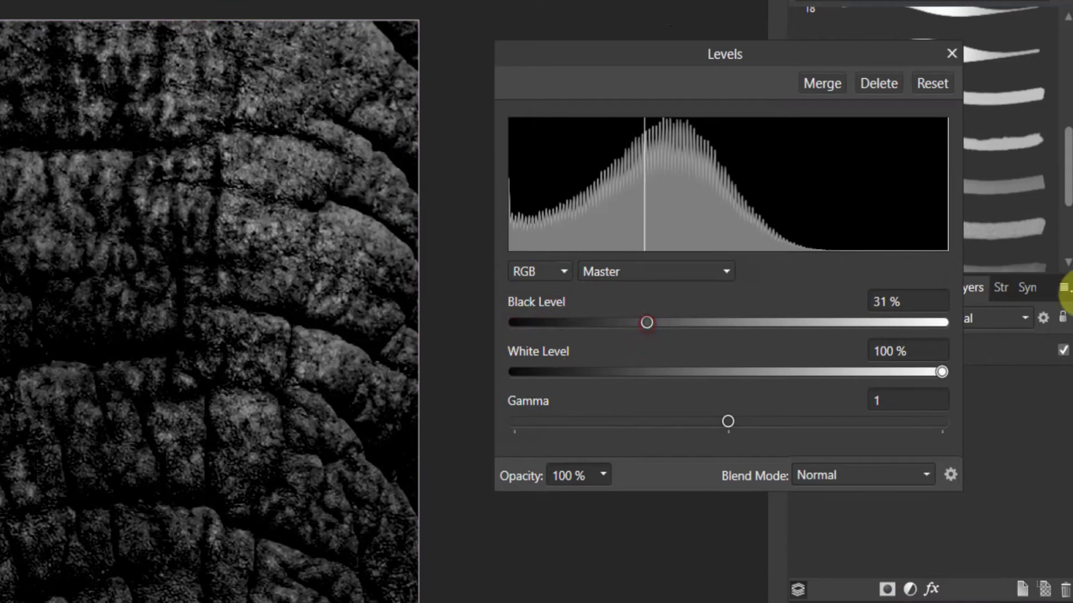
{"action": "left_click_drag", "start_coordinate": [947, 372], "coordinate": [905, 372]}
{"action": "mouse_move", "coordinate": [656, 326]}
{"action": "left_mouse_down"}
{"action": "mouse_move", "coordinate": [690, 322]}
{"action": "mouse_move", "coordinate": [663, 323]}
{"action": "left_mouse_up"}
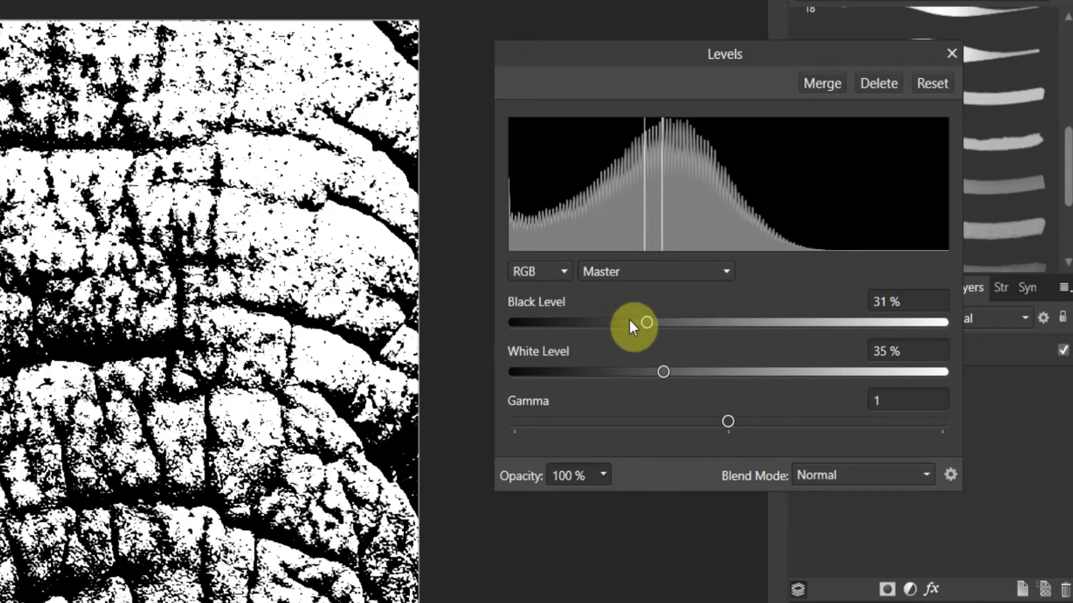
{"action": "left_click_drag", "start_coordinate": [645, 322], "coordinate": [646, 322]}
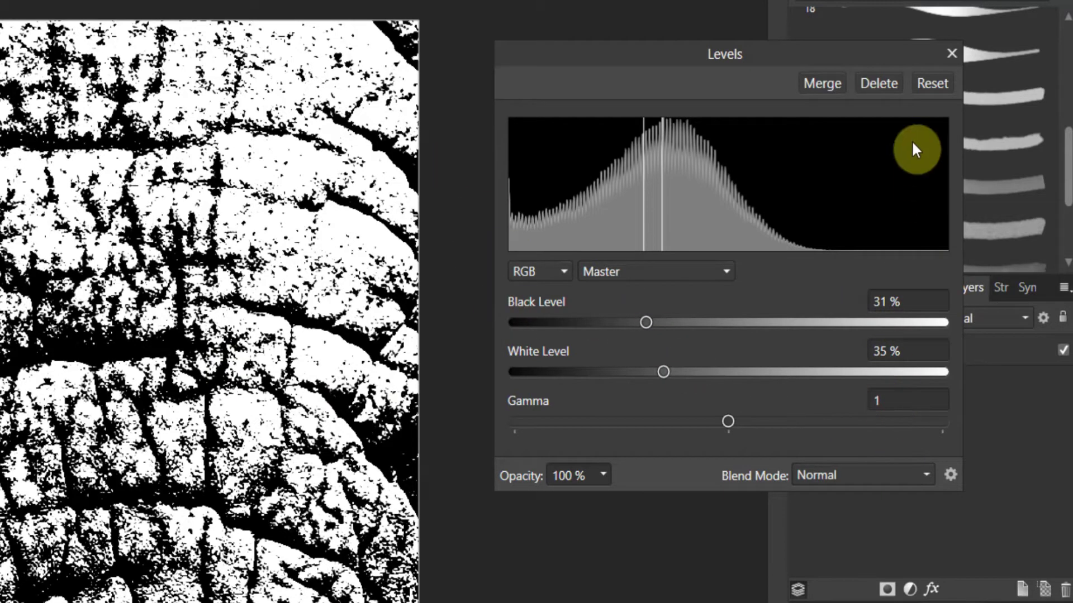
{"action": "left_click", "coordinate": [951, 53]}
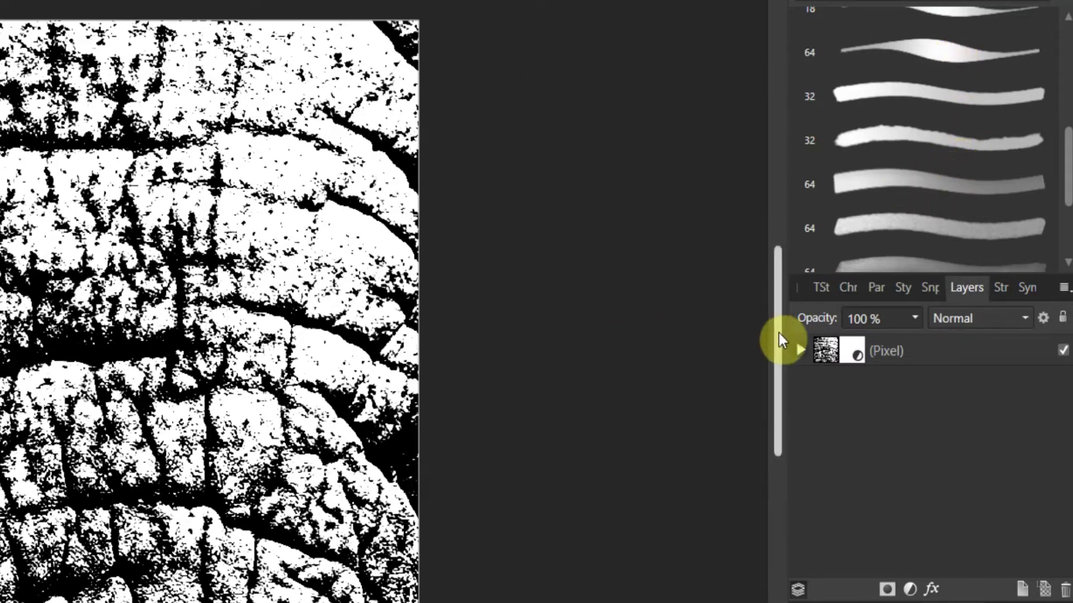
Rasterize the Levels adjustment, add an Invert adjustment, and rasterize it into the texture layer.
{"action": "right_click", "coordinate": [822, 348]}
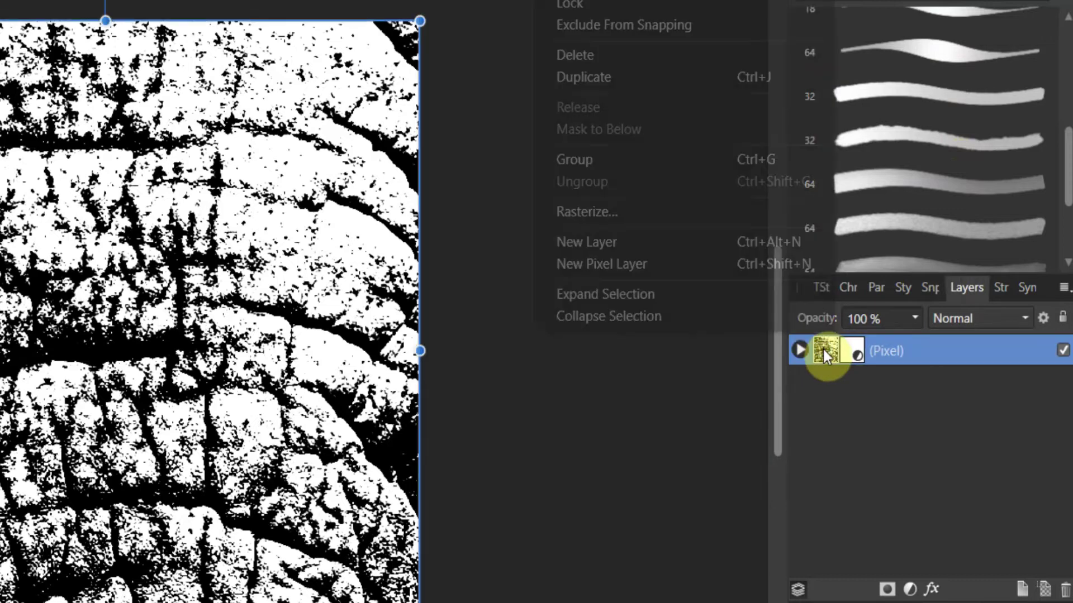
{"action": "left_click", "coordinate": [778, 215]}
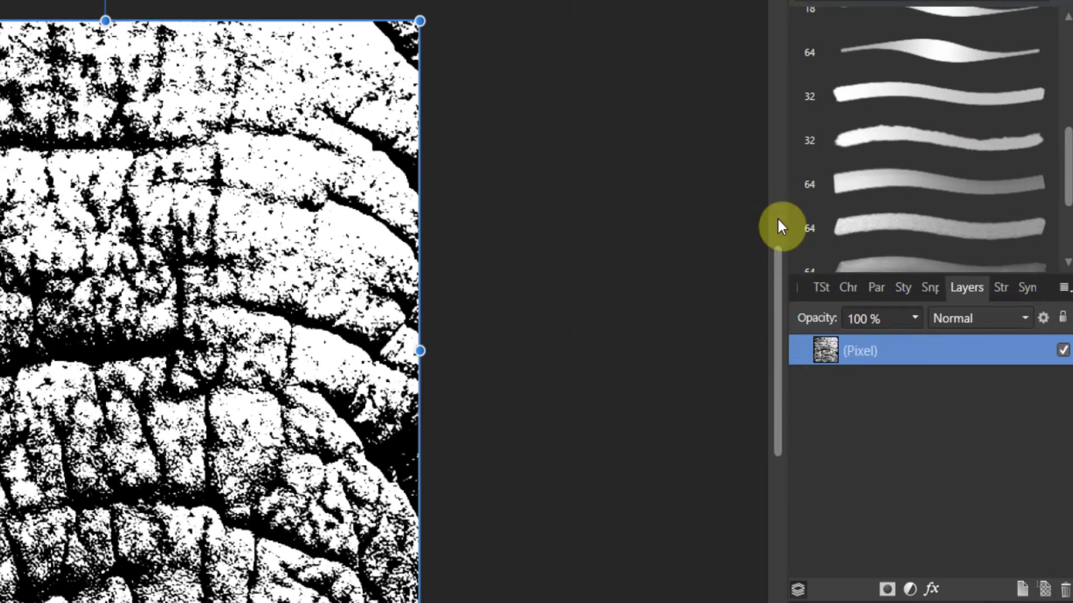
{"action": "left_click", "coordinate": [910, 590]}
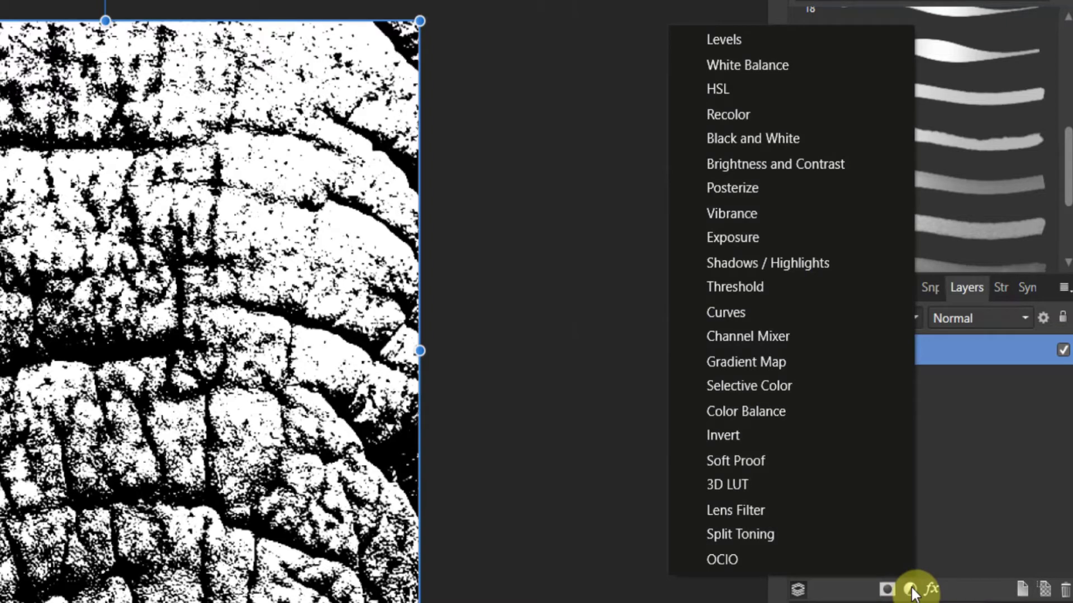
{"action": "left_click", "coordinate": [799, 434]}
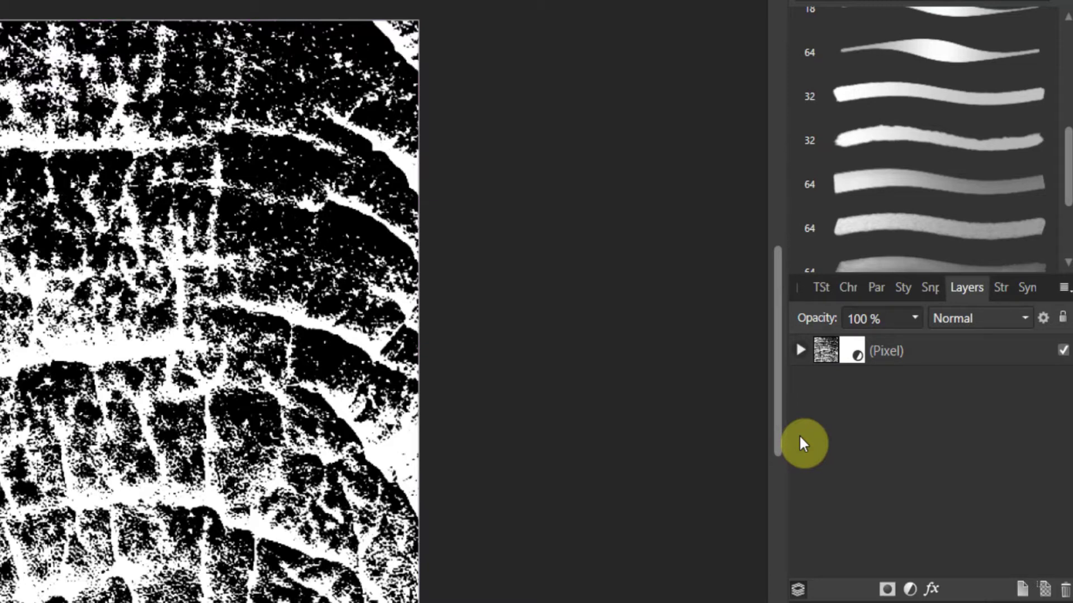
{"action": "right_click", "coordinate": [817, 353]}
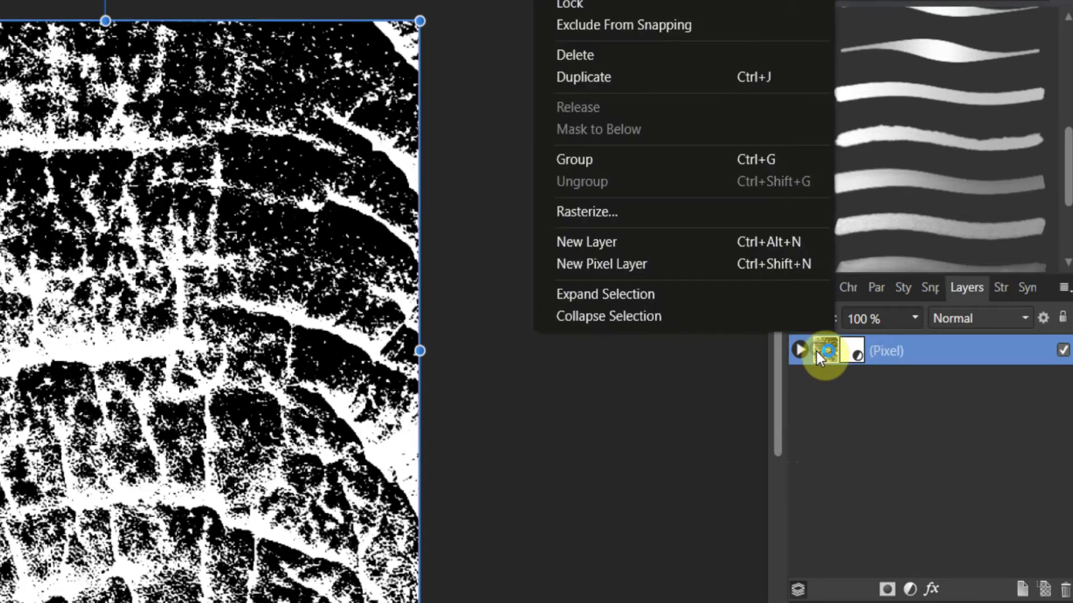
{"action": "left_click", "coordinate": [754, 211]}
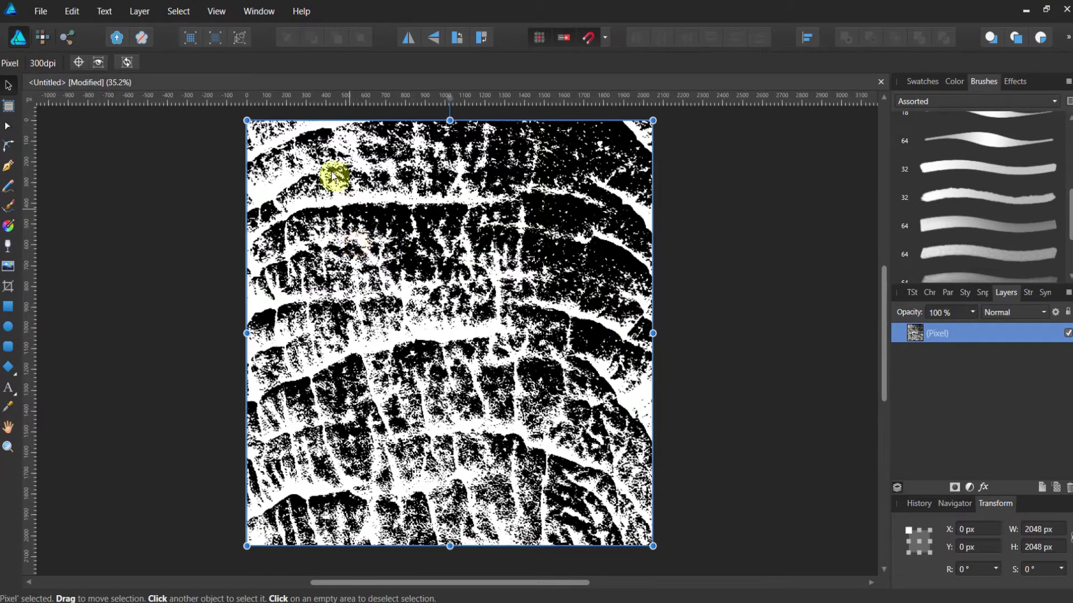
Turn on Transparent Background in Document Setup and switch to the Pixel Persona.
{"action": "left_click", "coordinate": [44, 11]}
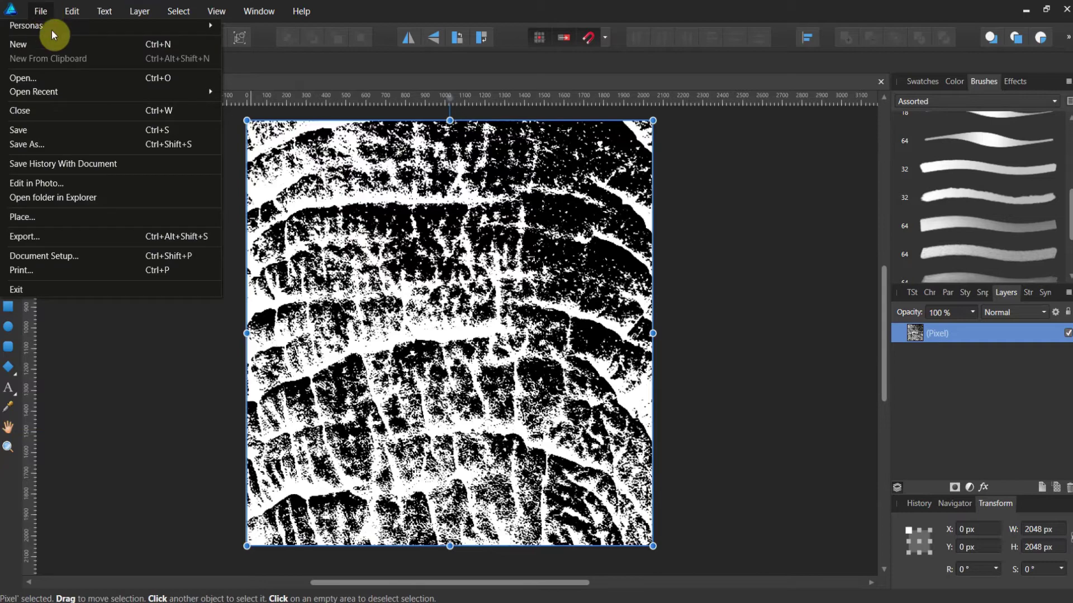
{"action": "left_click", "coordinate": [92, 260]}
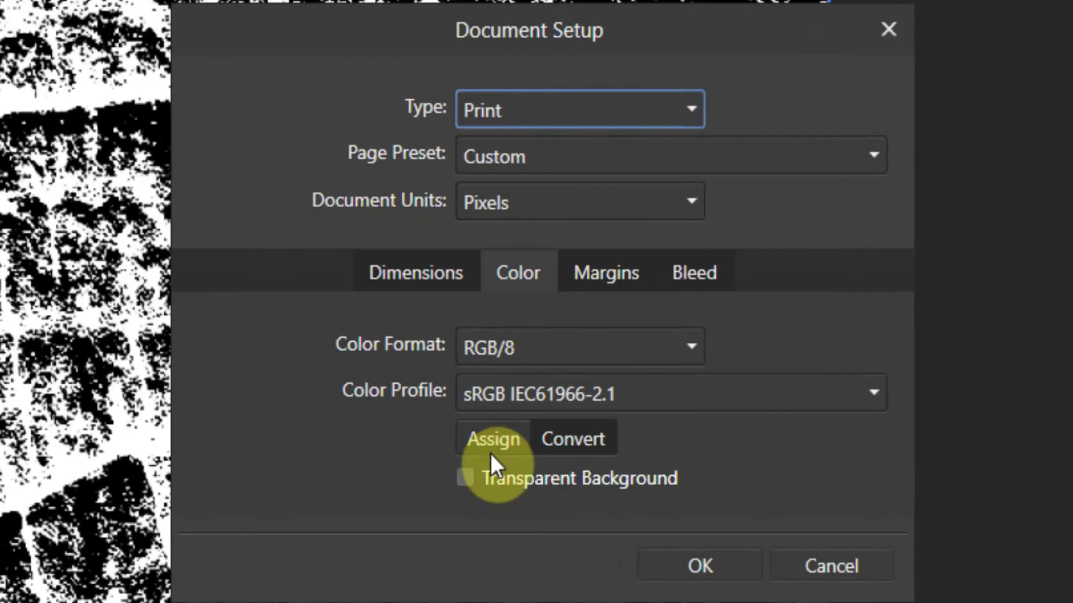
{"action": "left_click", "coordinate": [494, 380]}
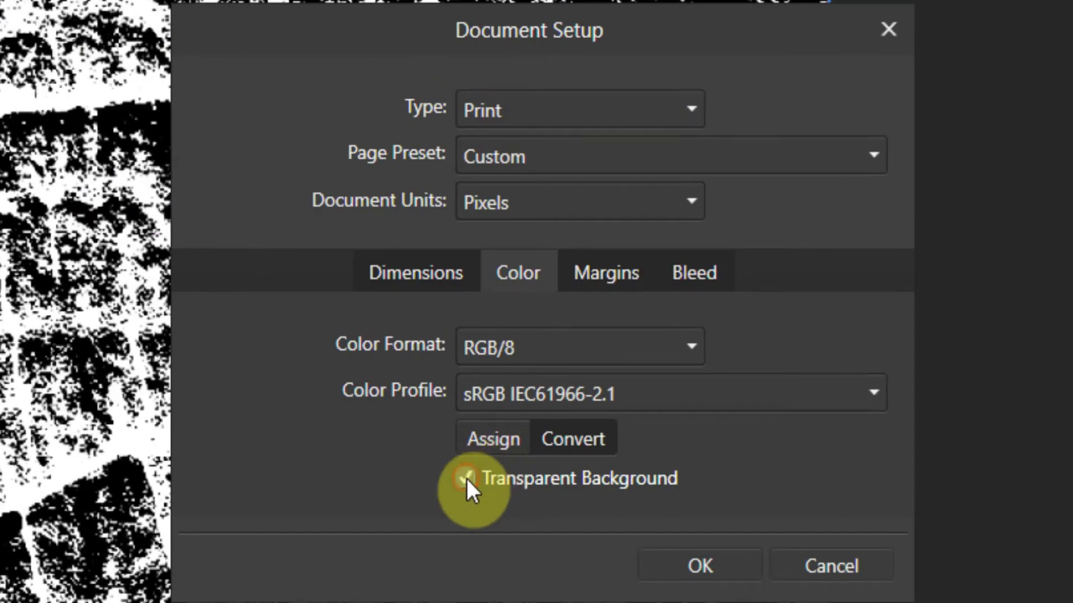
{"action": "left_click", "coordinate": [682, 553]}
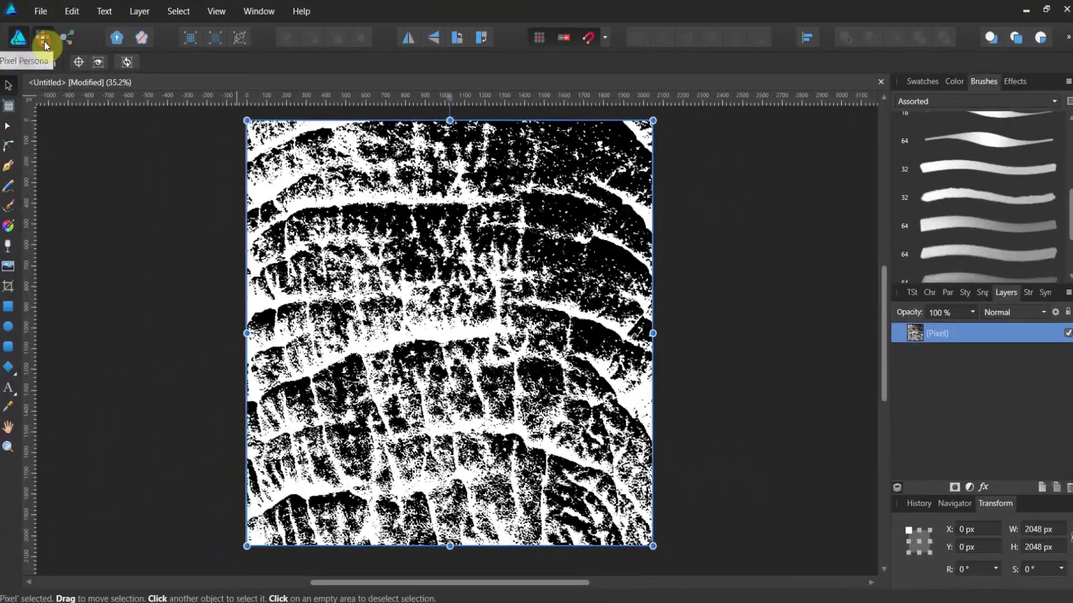
{"action": "left_click", "coordinate": [45, 42]}
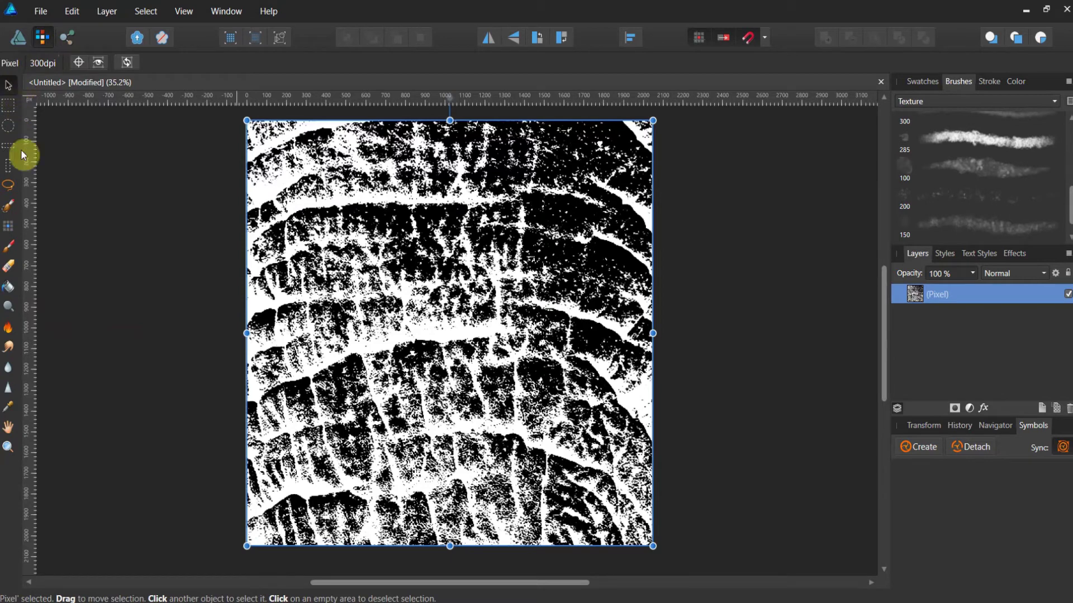
Erase the right edge and lower-right area using the 285 Texture eraser at 99% flow, enlarged to about 574 px.
{"action": "left_click", "coordinate": [12, 270]}
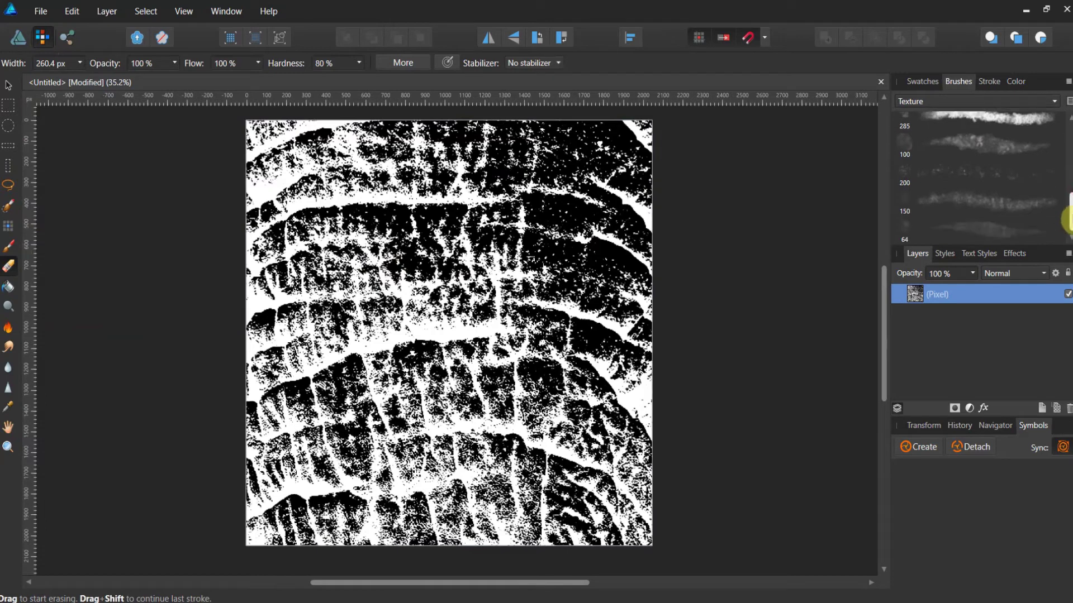
{"action": "mouse_move", "coordinate": [1069, 216]}
{"action": "left_mouse_down"}
{"action": "mouse_move", "coordinate": [1068, 184]}
{"action": "mouse_move", "coordinate": [1024, 180]}
{"action": "left_mouse_up"}
{"action": "left_click", "coordinate": [983, 180]}
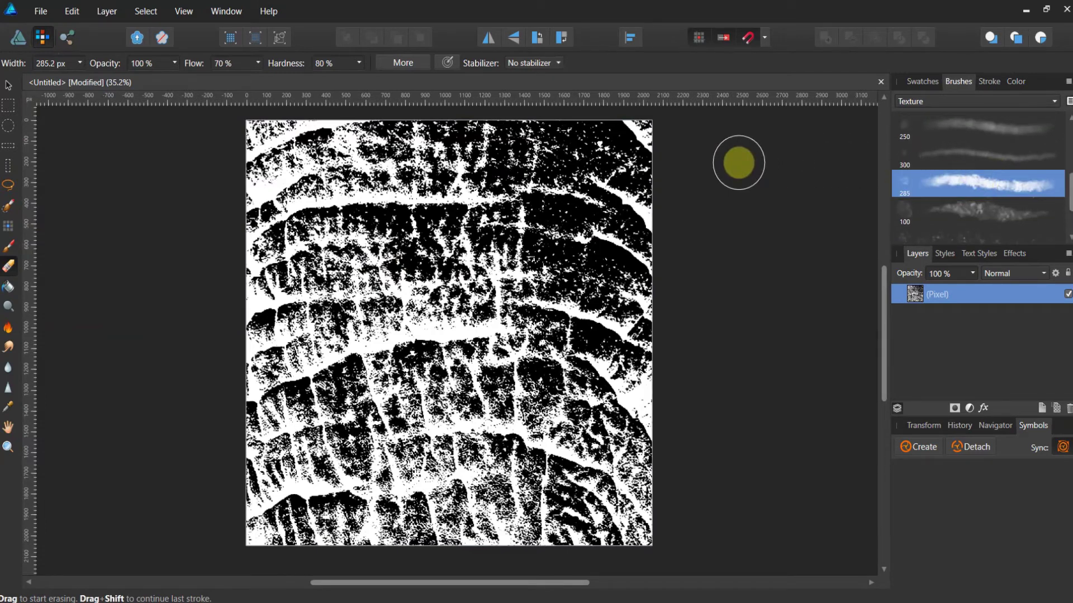
{"action": "left_click", "coordinate": [259, 62]}
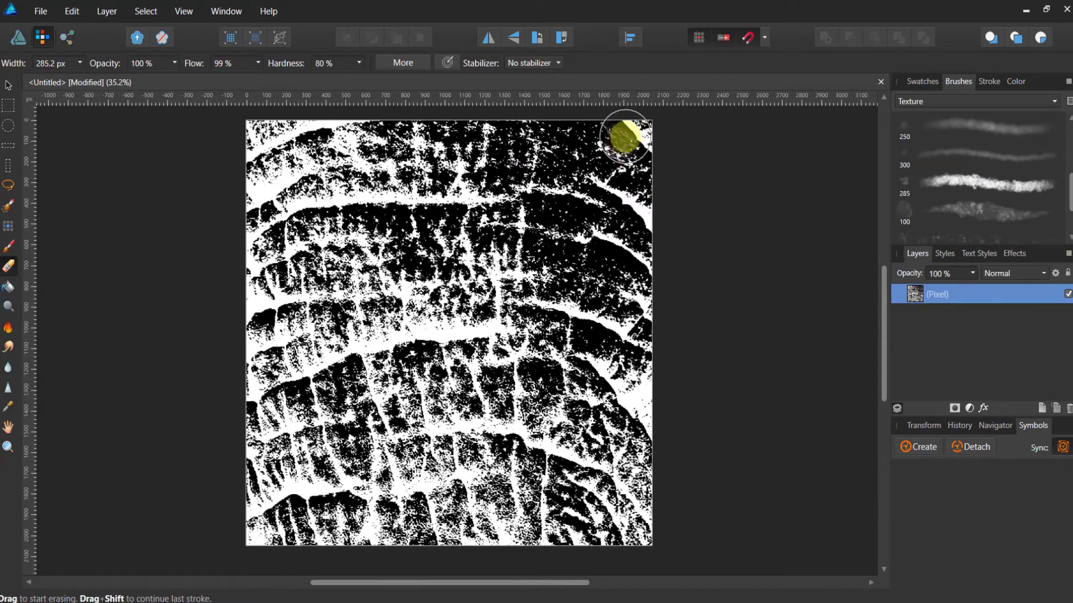
{"action": "mouse_move", "coordinate": [614, 119]}
{"action": "left_mouse_down"}
{"action": "mouse_move", "coordinate": [668, 124]}
{"action": "mouse_move", "coordinate": [671, 308]}
{"action": "mouse_move", "coordinate": [638, 546]}
{"action": "mouse_move", "coordinate": [664, 525]}
{"action": "mouse_move", "coordinate": [677, 454]}
{"action": "mouse_move", "coordinate": [668, 395]}
{"action": "mouse_move", "coordinate": [637, 376]}
{"action": "mouse_move", "coordinate": [663, 538]}
{"action": "mouse_move", "coordinate": [512, 559]}
{"action": "mouse_move", "coordinate": [454, 554]}
{"action": "mouse_move", "coordinate": [248, 531]}
{"action": "mouse_move", "coordinate": [228, 476]}
{"action": "mouse_move", "coordinate": [236, 499]}
{"action": "mouse_move", "coordinate": [272, 516]}
{"action": "mouse_move", "coordinate": [237, 462]}
{"action": "mouse_move", "coordinate": [232, 376]}
{"action": "mouse_move", "coordinate": [237, 145]}
{"action": "mouse_move", "coordinate": [253, 124]}
{"action": "mouse_move", "coordinate": [298, 114]}
{"action": "mouse_move", "coordinate": [262, 142]}
{"action": "mouse_move", "coordinate": [218, 266]}
{"action": "mouse_move", "coordinate": [235, 417]}
{"action": "mouse_move", "coordinate": [237, 154]}
{"action": "mouse_move", "coordinate": [269, 126]}
{"action": "mouse_move", "coordinate": [336, 108]}
{"action": "mouse_move", "coordinate": [421, 105]}
{"action": "mouse_move", "coordinate": [620, 123]}
{"action": "mouse_move", "coordinate": [251, 116]}
{"action": "mouse_move", "coordinate": [396, 110]}
{"action": "mouse_move", "coordinate": [616, 141]}
{"action": "mouse_move", "coordinate": [673, 187]}
{"action": "mouse_move", "coordinate": [683, 228]}
{"action": "mouse_move", "coordinate": [649, 314]}
{"action": "mouse_move", "coordinate": [659, 368]}
{"action": "mouse_move", "coordinate": [607, 369]}
{"action": "left_mouse_up"}
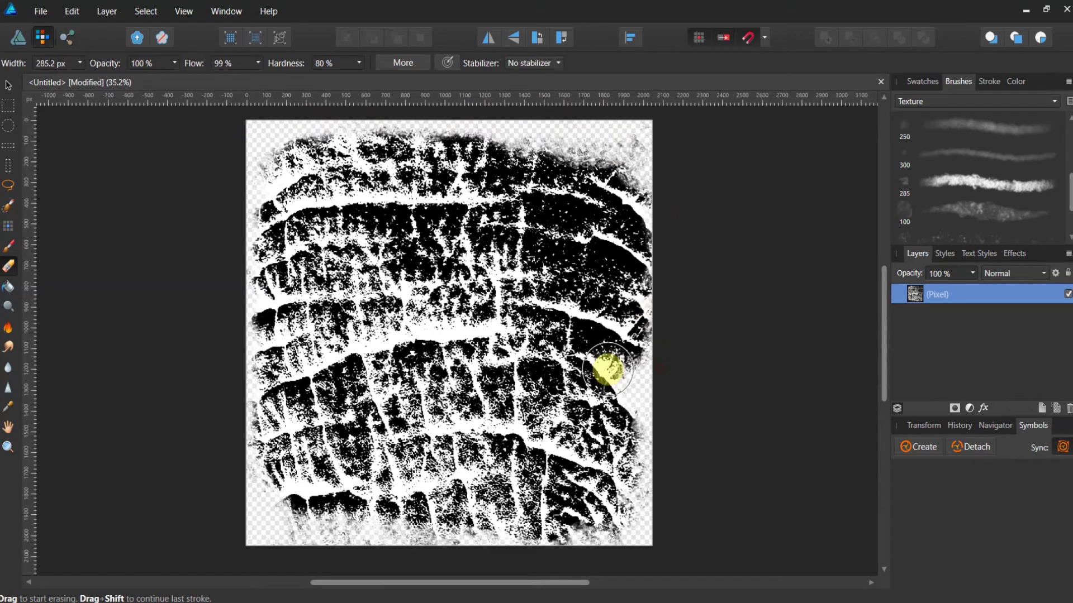
{"action": "key", "text": "bracketright"}
{"action": "key", "text": "bracketright"}
{"action": "key", "text": "bracketright"}
{"action": "key", "text": "bracketright"}
{"action": "key", "text": "bracketright"}
{"action": "key", "text": "bracketright"}
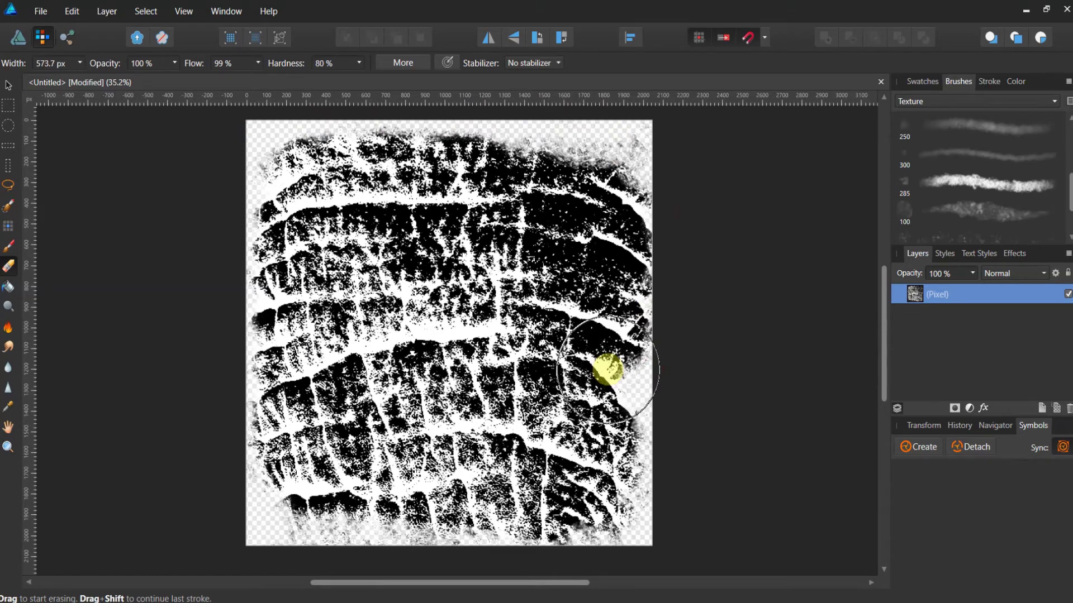
{"action": "mouse_move", "coordinate": [608, 368]}
{"action": "left_mouse_down"}
{"action": "mouse_move", "coordinate": [655, 363]}
{"action": "mouse_move", "coordinate": [579, 360]}
{"action": "mouse_move", "coordinate": [633, 376]}
{"action": "mouse_move", "coordinate": [624, 375]}
{"action": "mouse_move", "coordinate": [658, 457]}
{"action": "mouse_move", "coordinate": [592, 488]}
{"action": "mouse_move", "coordinate": [637, 530]}
{"action": "mouse_move", "coordinate": [368, 538]}
{"action": "mouse_move", "coordinate": [292, 456]}
{"action": "mouse_move", "coordinate": [251, 437]}
{"action": "mouse_move", "coordinate": [272, 265]}
{"action": "mouse_move", "coordinate": [228, 253]}
{"action": "mouse_move", "coordinate": [229, 243]}
{"action": "mouse_move", "coordinate": [243, 270]}
{"action": "mouse_move", "coordinate": [296, 272]}
{"action": "left_mouse_up"}
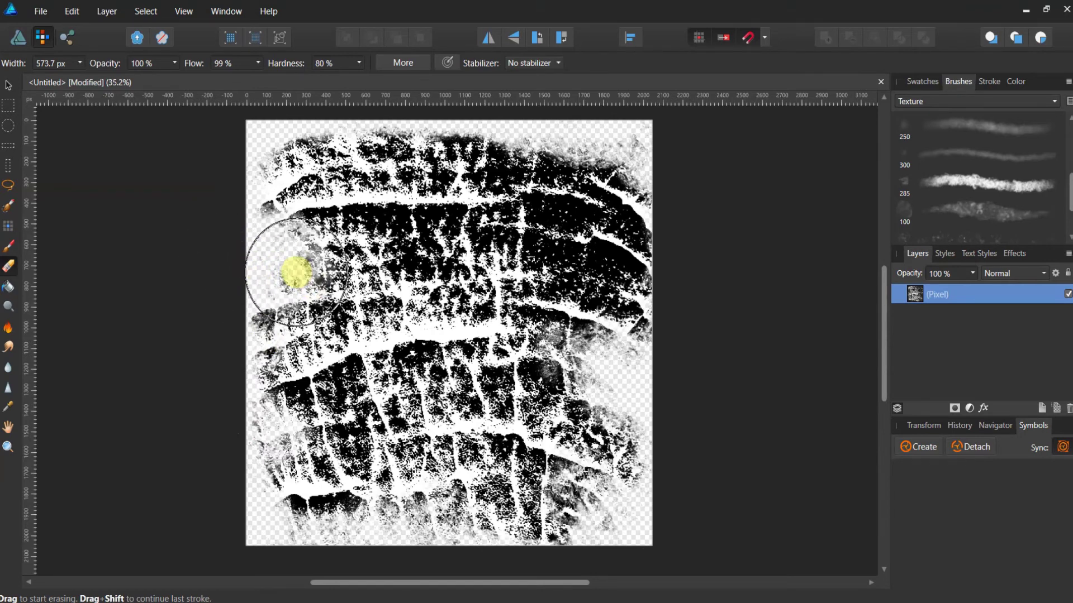
Shrink the eraser to about 300 px and erase patches along the left and top.
{"action": "key", "text": "ctrl+z"}
{"action": "key", "text": "bracketleft"}
{"action": "key", "text": "bracketleft"}
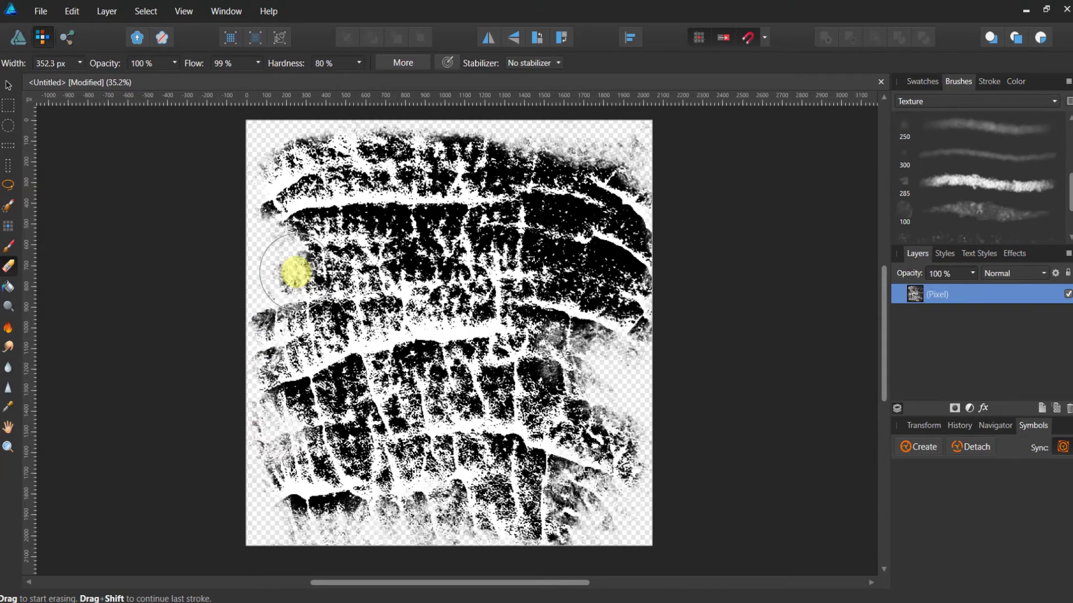
{"action": "left_click_drag", "start_coordinate": [296, 273], "coordinate": [288, 268]}
{"action": "key", "text": "bracketleft"}
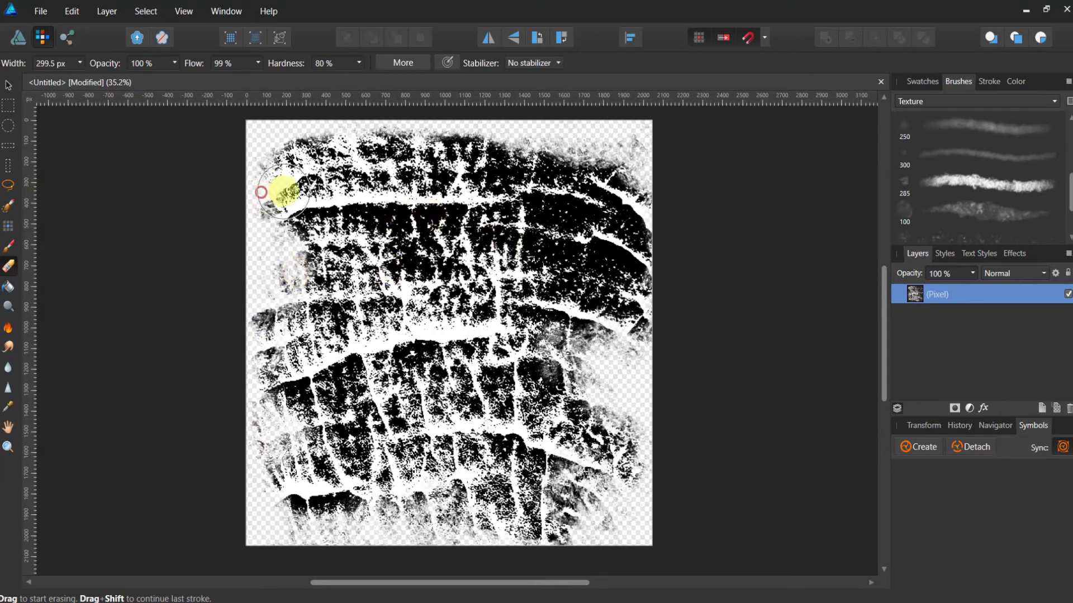
{"action": "mouse_move", "coordinate": [261, 192]}
{"action": "left_mouse_down"}
{"action": "mouse_move", "coordinate": [279, 187]}
{"action": "mouse_move", "coordinate": [270, 185]}
{"action": "mouse_move", "coordinate": [291, 212]}
{"action": "left_mouse_up"}
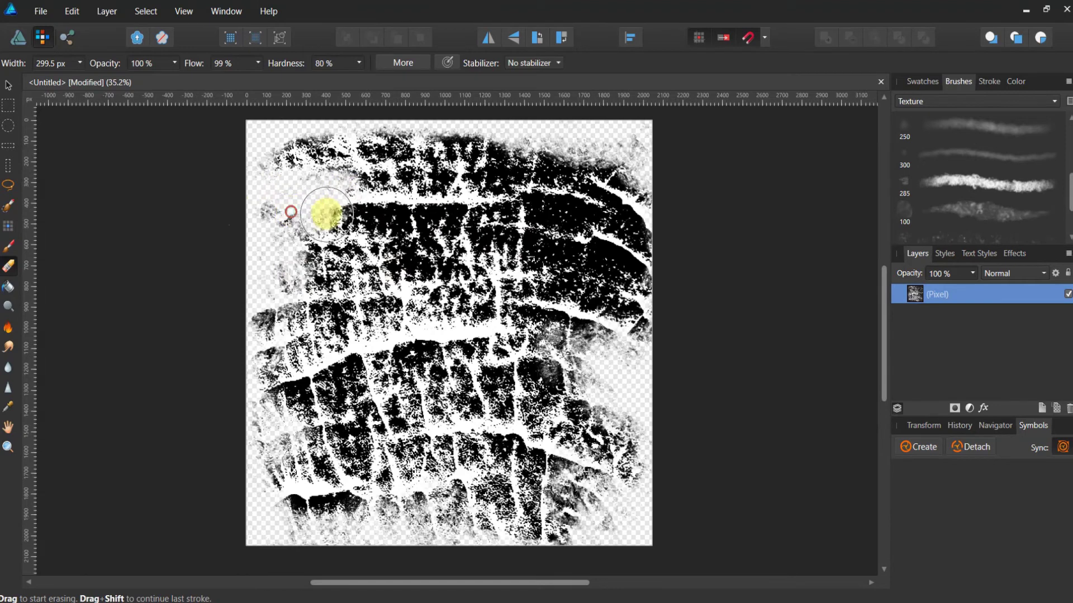
{"action": "mouse_move", "coordinate": [651, 192]}
{"action": "left_mouse_down"}
{"action": "mouse_move", "coordinate": [601, 186]}
{"action": "mouse_move", "coordinate": [555, 186]}
{"action": "mouse_move", "coordinate": [640, 173]}
{"action": "mouse_move", "coordinate": [608, 173]}
{"action": "mouse_move", "coordinate": [651, 219]}
{"action": "mouse_move", "coordinate": [659, 276]}
{"action": "mouse_move", "coordinate": [647, 340]}
{"action": "mouse_move", "coordinate": [627, 359]}
{"action": "mouse_move", "coordinate": [568, 361]}
{"action": "mouse_move", "coordinate": [623, 379]}
{"action": "mouse_move", "coordinate": [540, 379]}
{"action": "mouse_move", "coordinate": [649, 399]}
{"action": "mouse_move", "coordinate": [634, 401]}
{"action": "mouse_move", "coordinate": [677, 448]}
{"action": "mouse_move", "coordinate": [628, 434]}
{"action": "mouse_move", "coordinate": [648, 469]}
{"action": "mouse_move", "coordinate": [618, 487]}
{"action": "mouse_move", "coordinate": [642, 516]}
{"action": "mouse_move", "coordinate": [603, 522]}
{"action": "mouse_move", "coordinate": [686, 542]}
{"action": "mouse_move", "coordinate": [452, 535]}
{"action": "mouse_move", "coordinate": [493, 550]}
{"action": "mouse_move", "coordinate": [515, 549]}
{"action": "mouse_move", "coordinate": [423, 532]}
{"action": "mouse_move", "coordinate": [372, 540]}
{"action": "mouse_move", "coordinate": [407, 538]}
{"action": "mouse_move", "coordinate": [335, 526]}
{"action": "mouse_move", "coordinate": [407, 516]}
{"action": "mouse_move", "coordinate": [445, 428]}
{"action": "mouse_move", "coordinate": [245, 436]}
{"action": "mouse_move", "coordinate": [282, 457]}
{"action": "mouse_move", "coordinate": [571, 432]}
{"action": "mouse_move", "coordinate": [459, 445]}
{"action": "mouse_move", "coordinate": [349, 439]}
{"action": "left_mouse_up"}
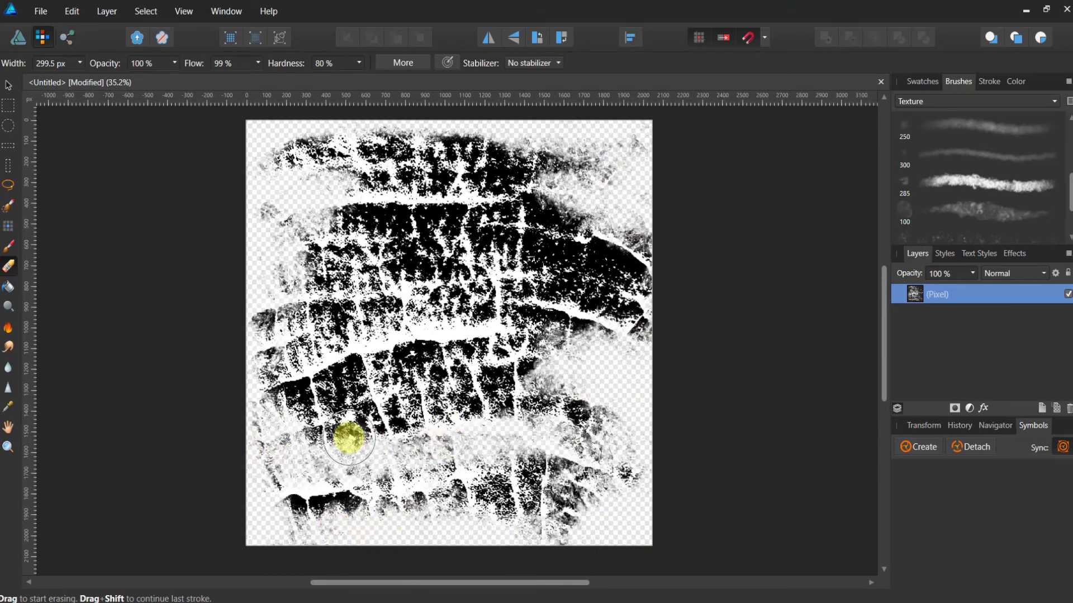
Undo the last erase stroke, then erase a patch in the lower-left of the texture.
{"action": "left_click", "coordinate": [77, 11]}
{"action": "left_click", "coordinate": [79, 22]}
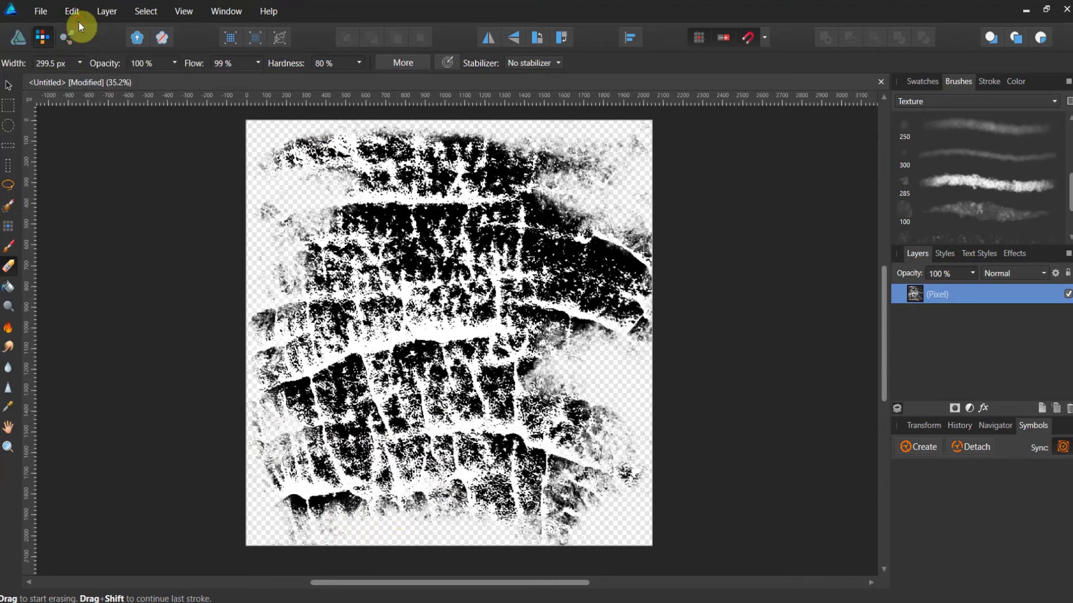
{"action": "left_click", "coordinate": [274, 469]}
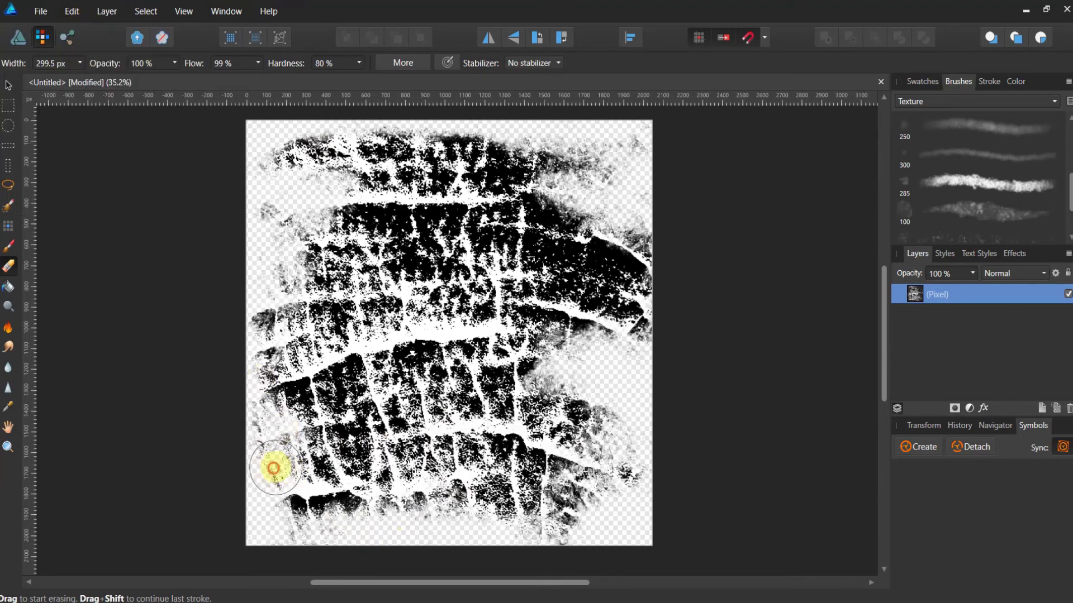
{"action": "mouse_move", "coordinate": [274, 468]}
{"action": "left_mouse_down"}
{"action": "mouse_move", "coordinate": [326, 459]}
{"action": "mouse_move", "coordinate": [255, 476]}
{"action": "mouse_move", "coordinate": [243, 399]}
{"action": "mouse_move", "coordinate": [257, 491]}
{"action": "left_mouse_up"}
{"action": "left_click", "coordinate": [676, 160]}
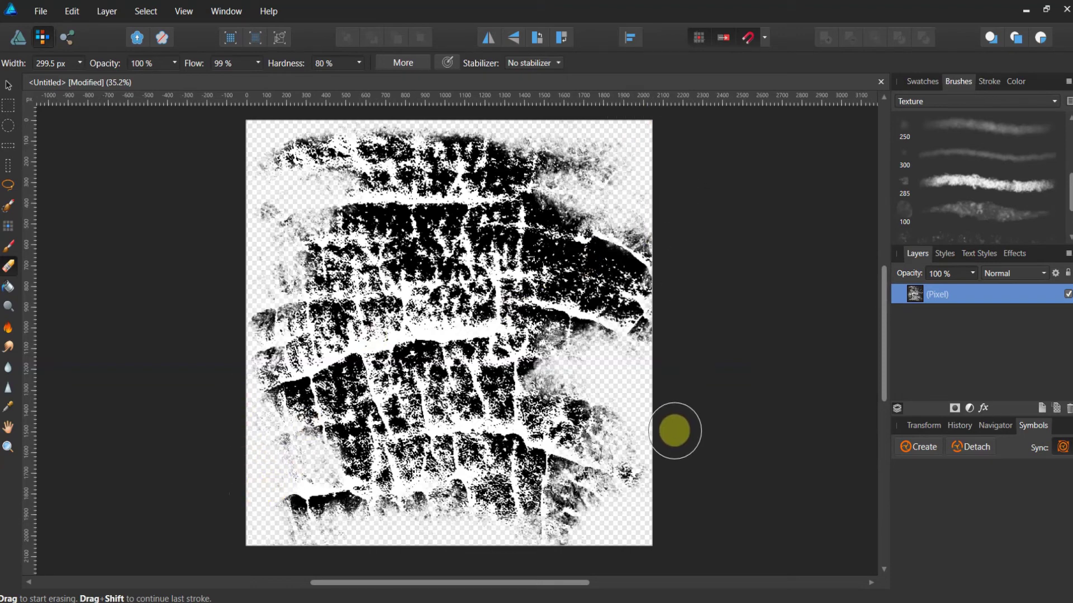
Export the faded skin texture as a 2048×2048 PNG, overwriting texture 1.png.
{"action": "left_click", "coordinate": [51, 12]}
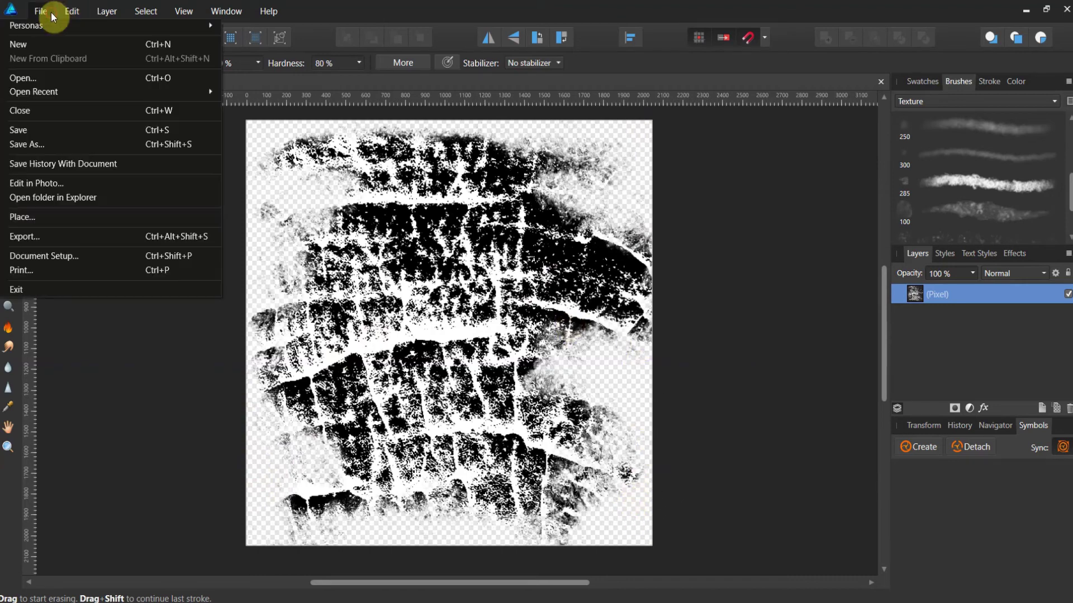
{"action": "left_click", "coordinate": [56, 237]}
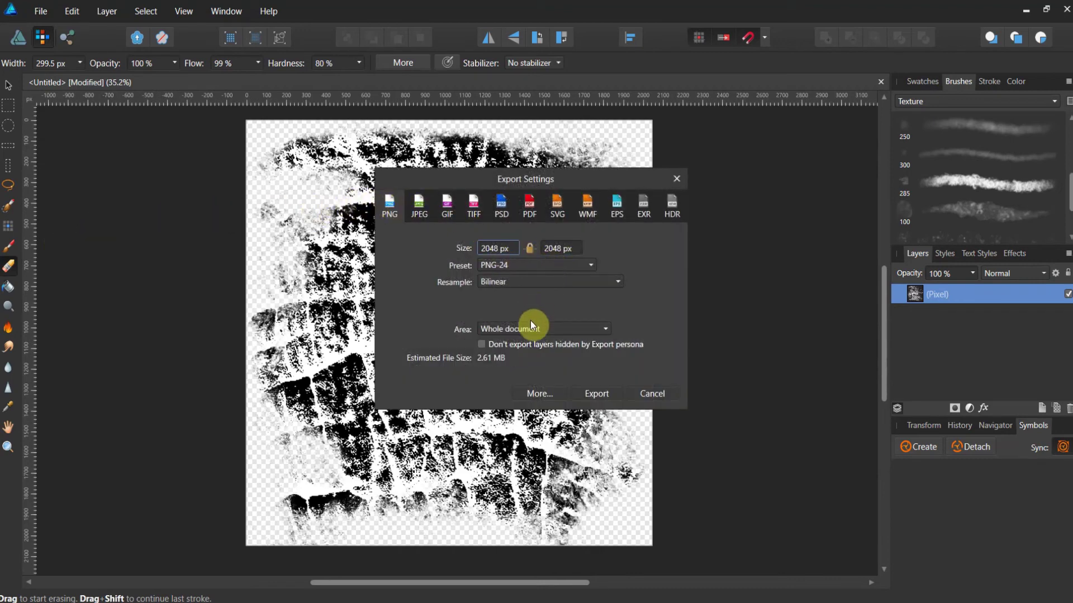
{"action": "left_click", "coordinate": [593, 395]}
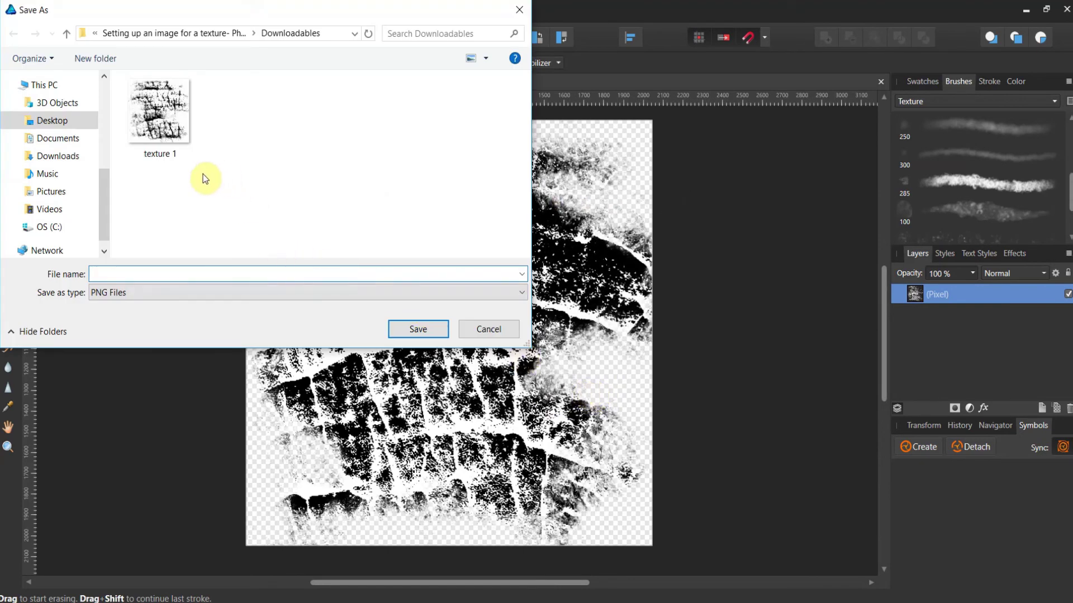
{"action": "left_click", "coordinate": [169, 148]}
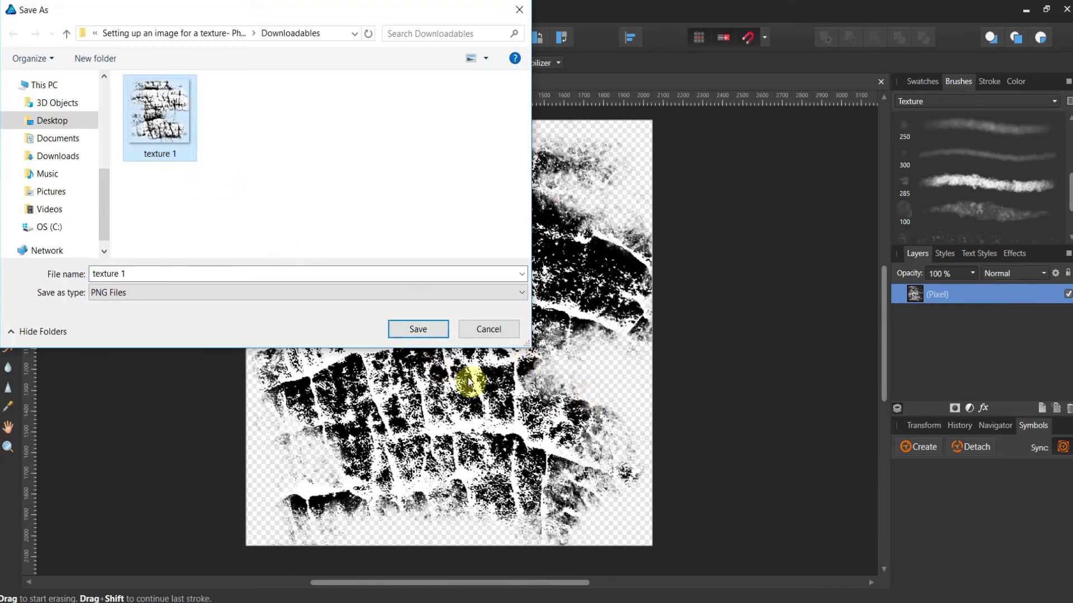
{"action": "left_click", "coordinate": [424, 330]}
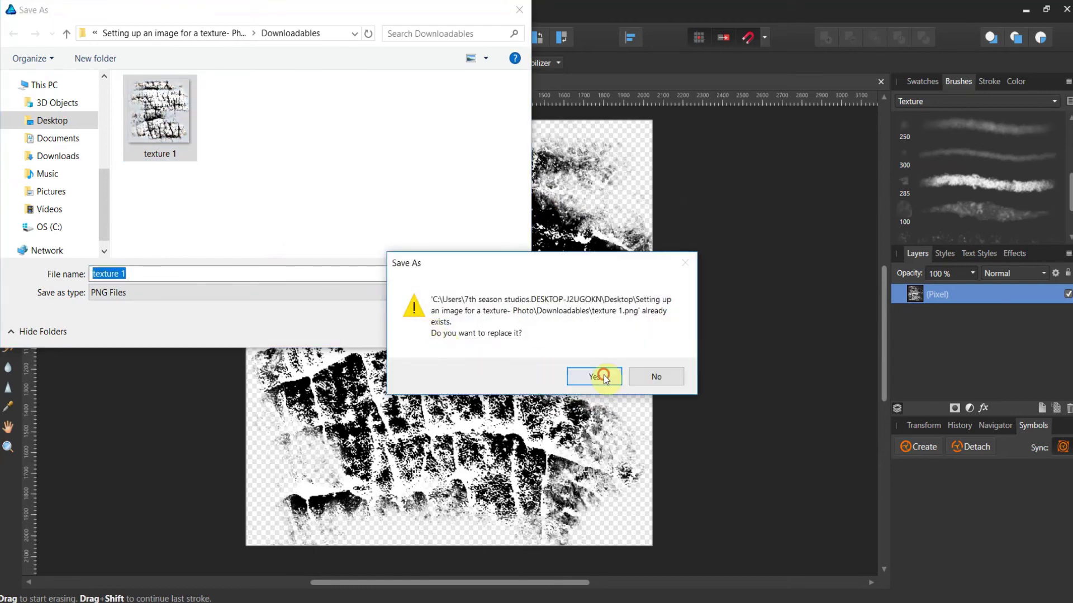
{"action": "left_click", "coordinate": [596, 377]}
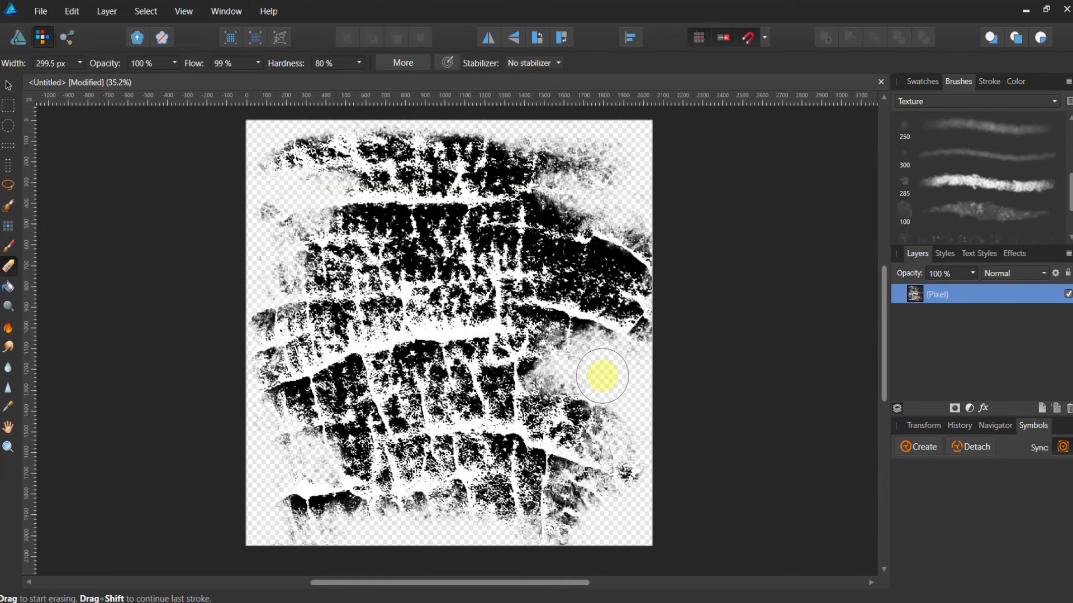